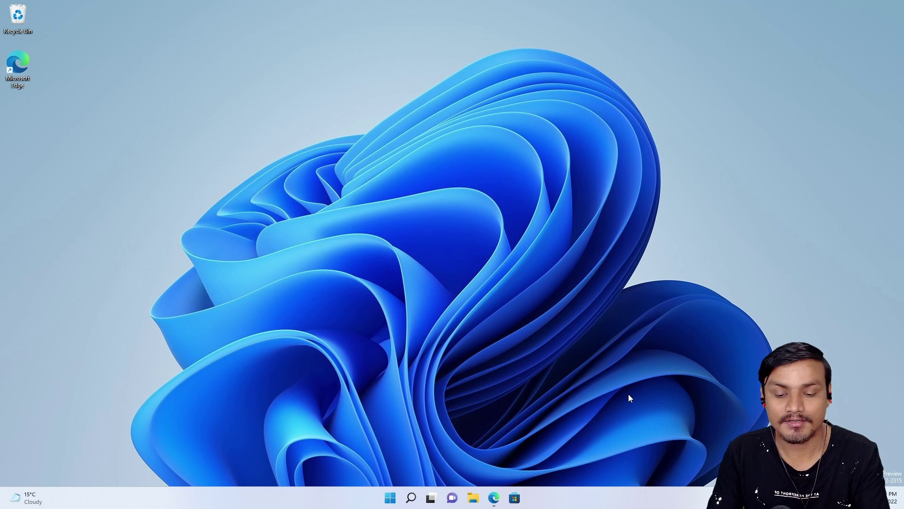
Step: Start the Narrator screen reader with Win+Ctrl+Enter
key("ctrl+super+Return")
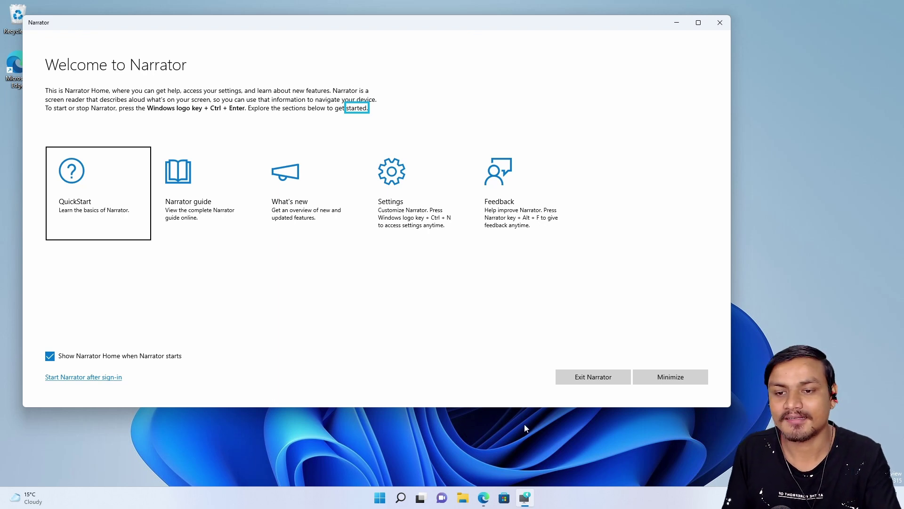
Step: Turn Narrator off in Settings, preview the Microsoft David voice, and return to Narrator settings
left_click(411, 203)
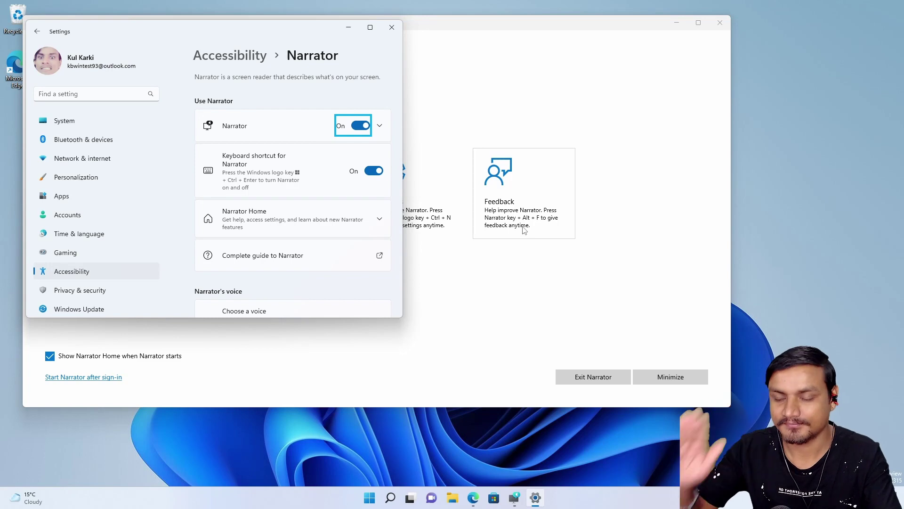
left_click(362, 125)
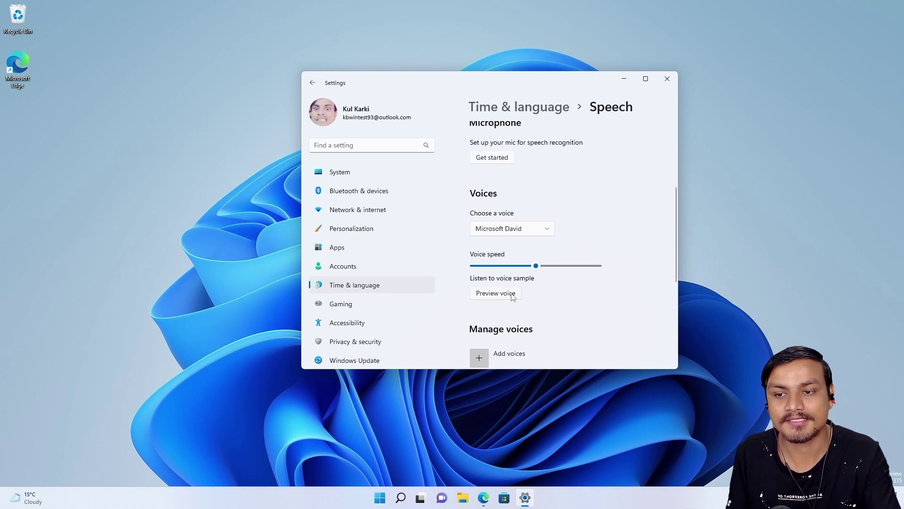
left_click(513, 296)
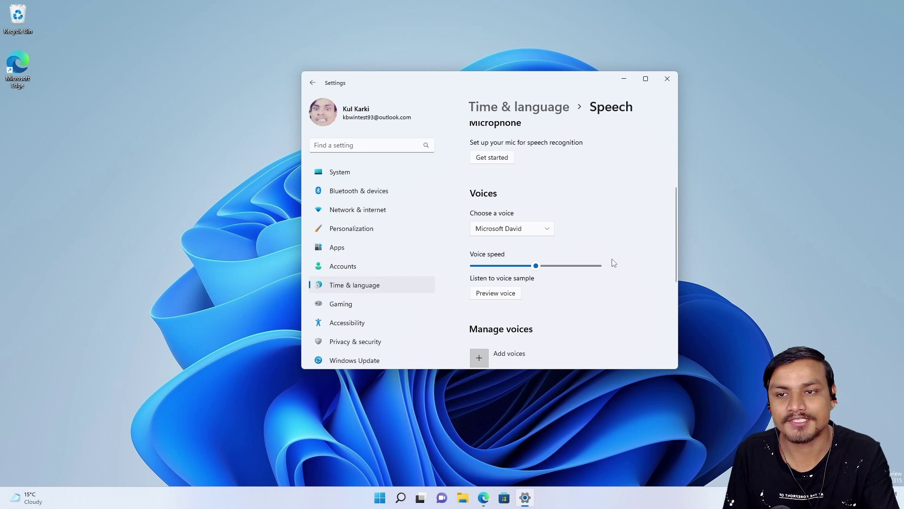
scroll(612, 261, "up", 5)
scroll(601, 218, "down", 1)
scroll(601, 218, "up", 1)
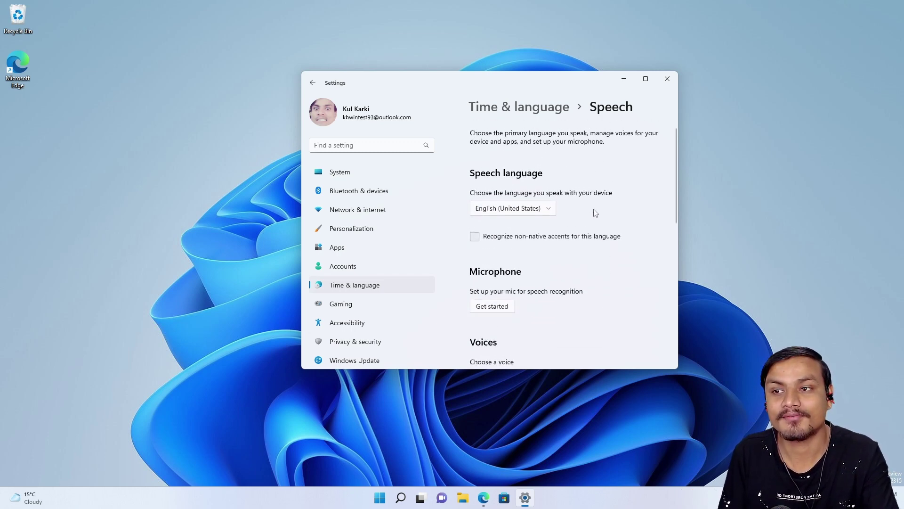
left_click(312, 83)
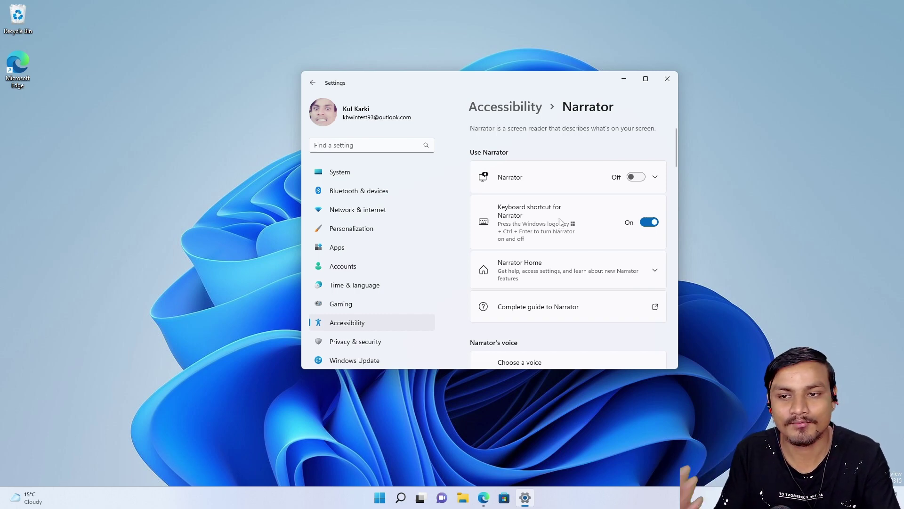
Step: Review the Narrator voice list, keep Microsoft Jenny (Natural), and close Settings
scroll(563, 224, "down", 3)
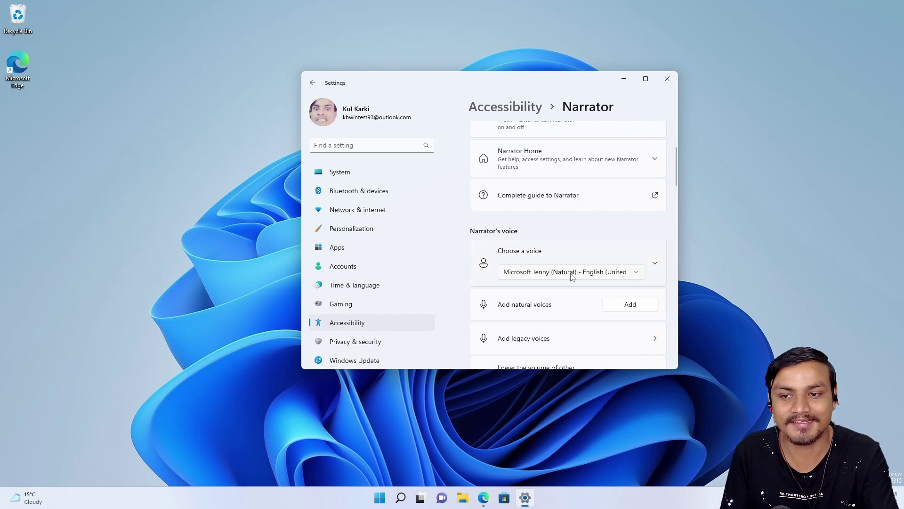
left_click(532, 275)
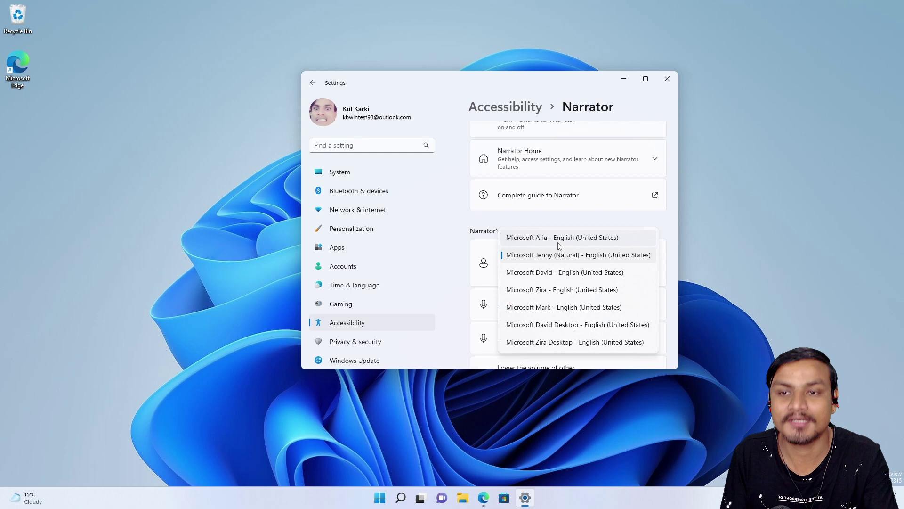
left_click(542, 86)
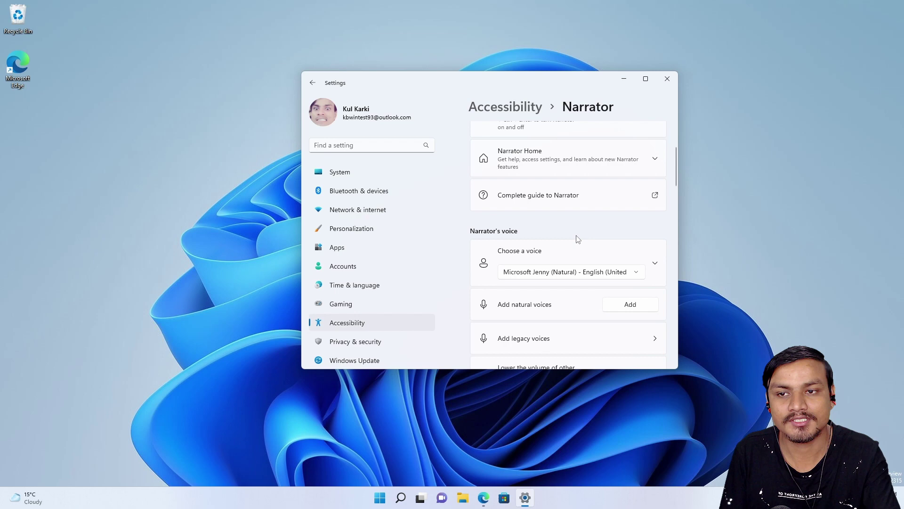
scroll(577, 239, "up", 3)
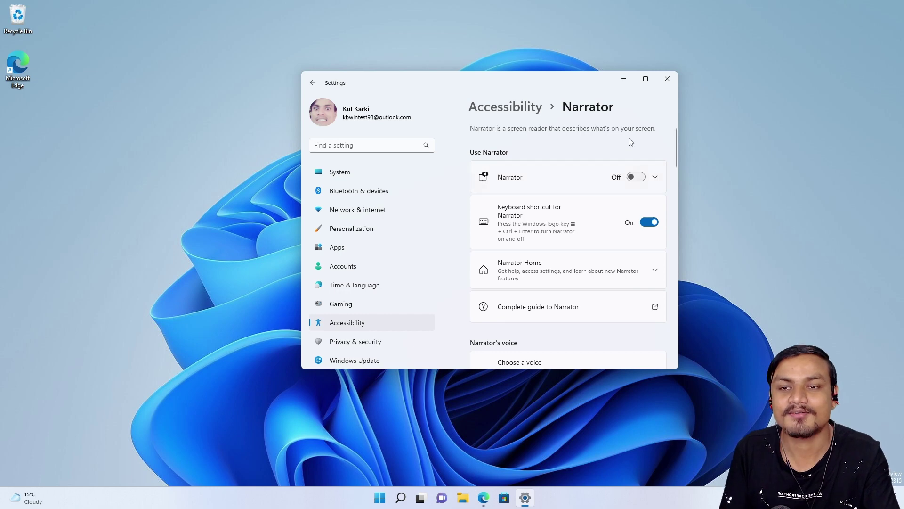
left_click(667, 78)
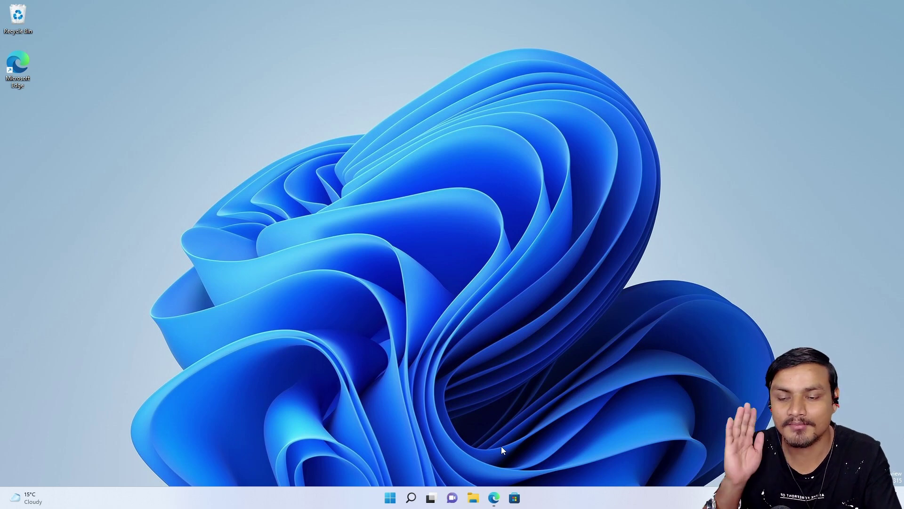
Step: Bring up Edge, reload the Immersive Reader support article, and reopen it in Immersive Reader
left_click(494, 498)
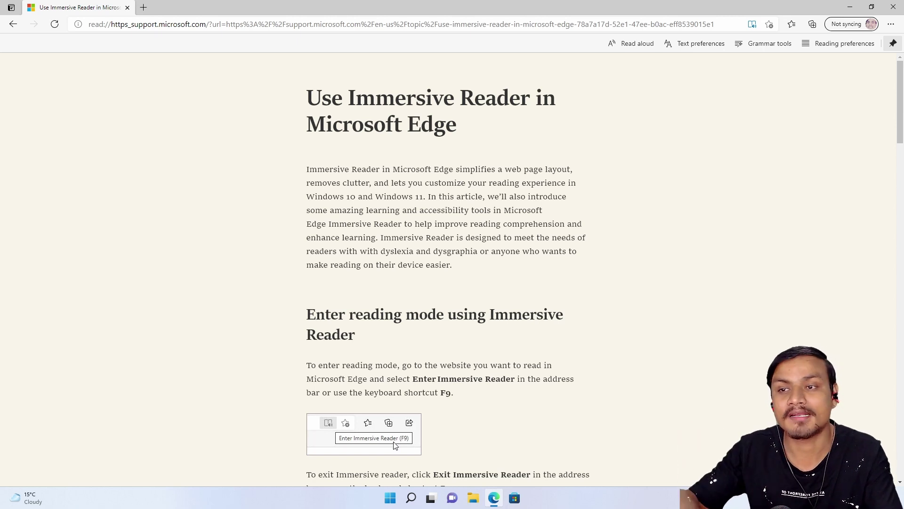
key("F5")
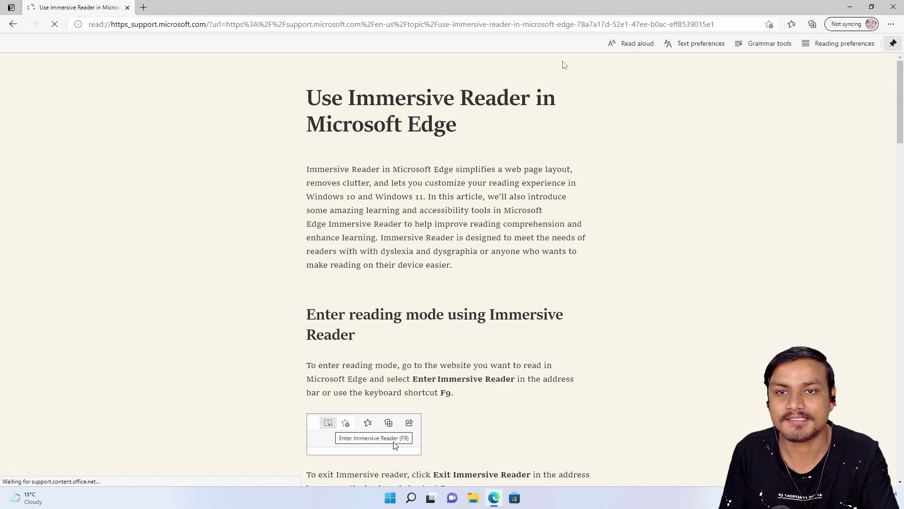
key("F9")
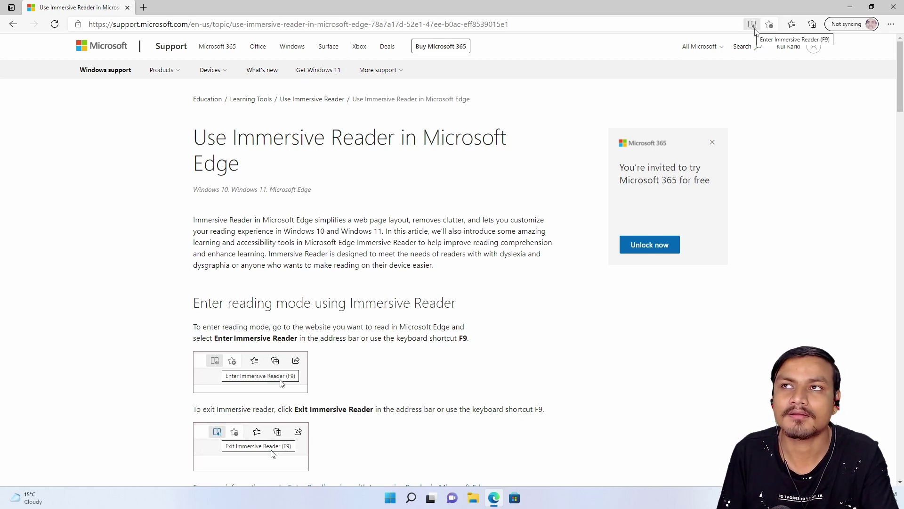
left_click(753, 28)
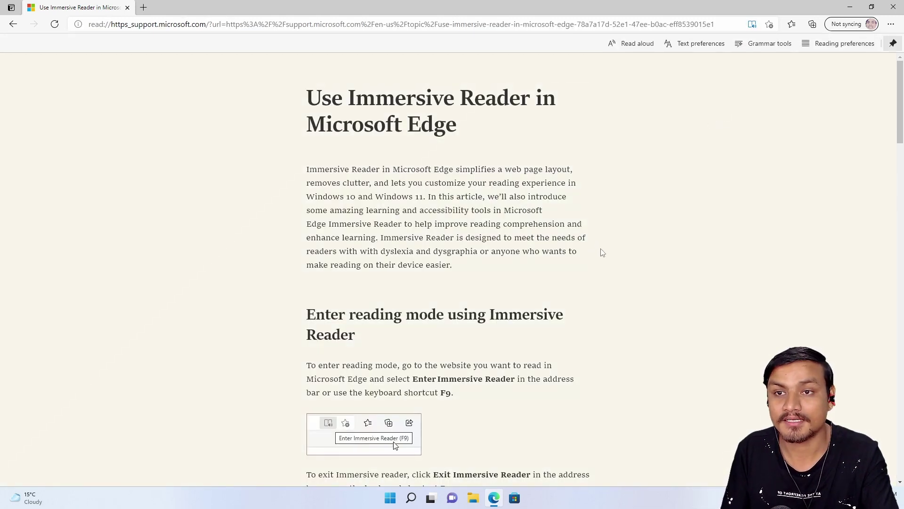
Step: Start and pause Read aloud, confirm only David, Mark and Zira voices exist, then exit full screen
left_click(633, 43)
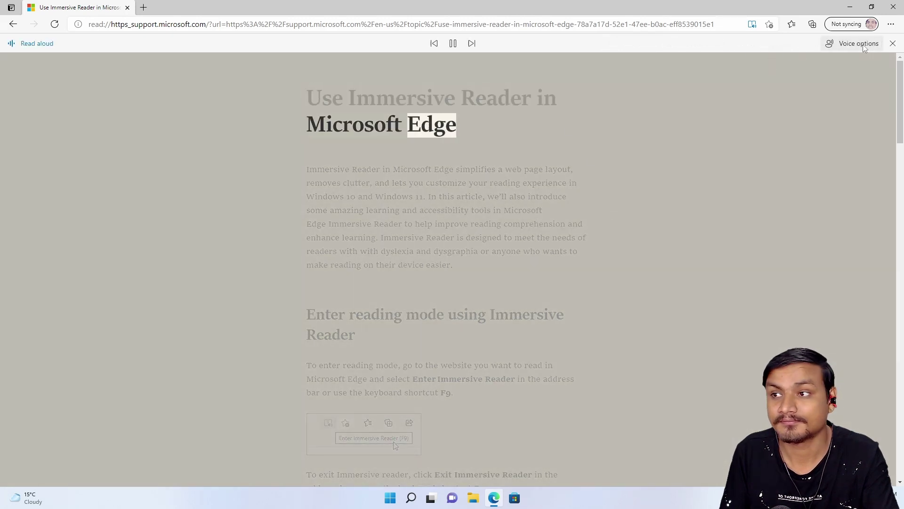
key("space")
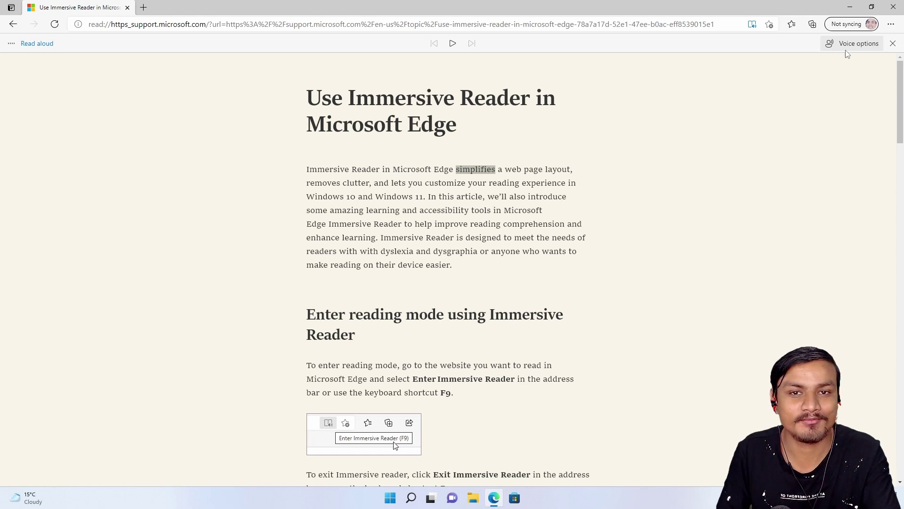
left_click(868, 47)
left_click(799, 129)
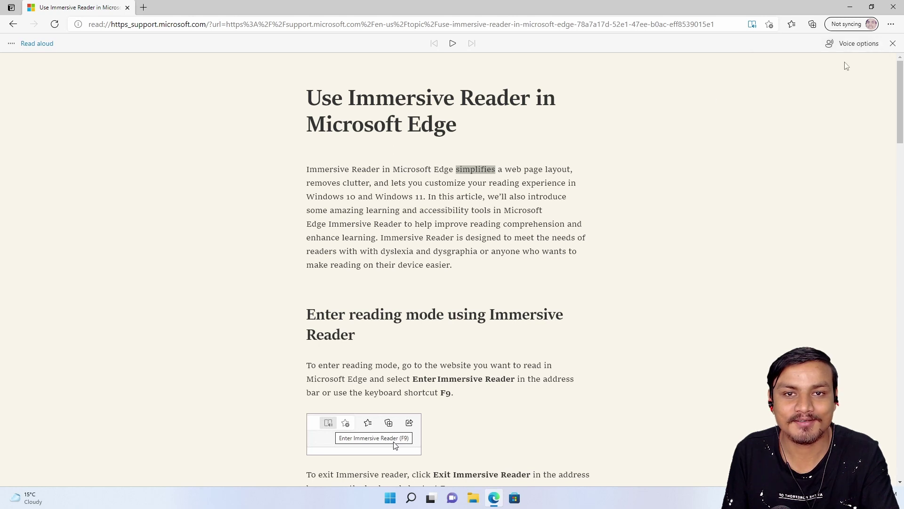
left_click(853, 43)
left_click(818, 120)
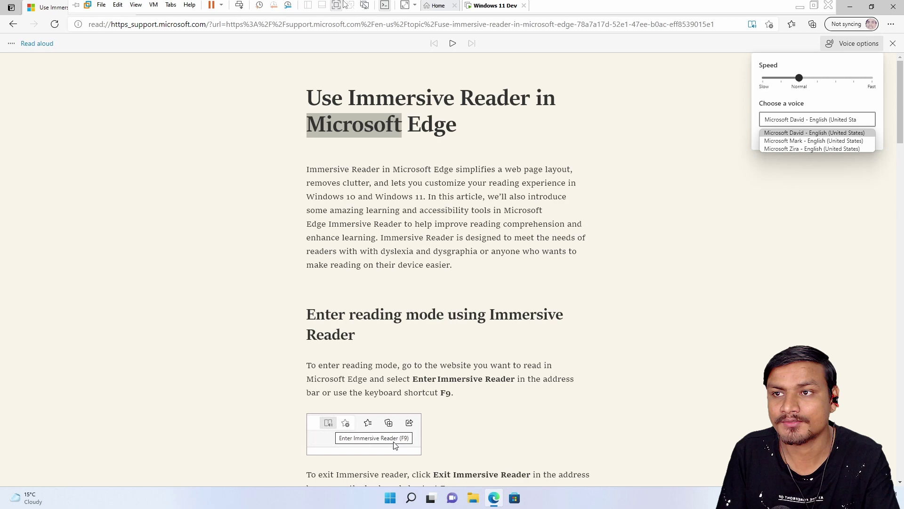
left_click(340, 6)
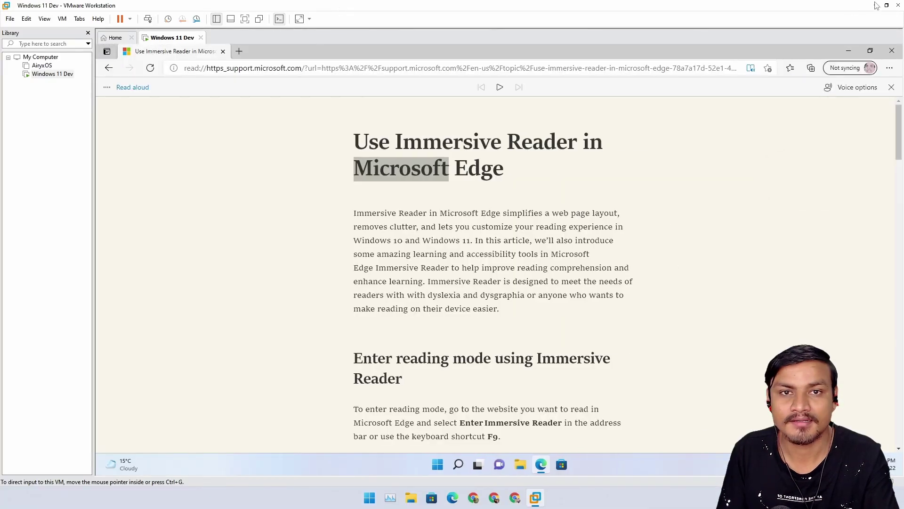
Step: Power off the Windows 11 Dev VM, close VMware, and bring up Edge on the host
left_click(897, 6)
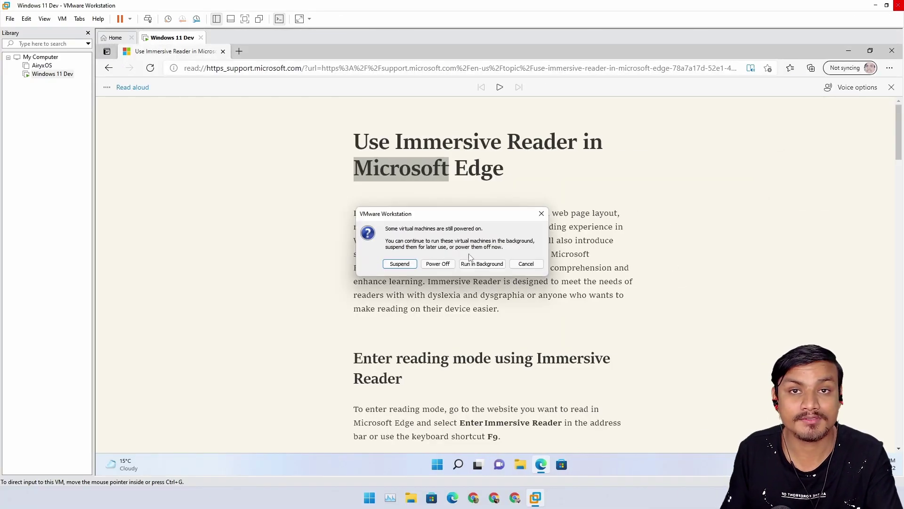
left_click(437, 263)
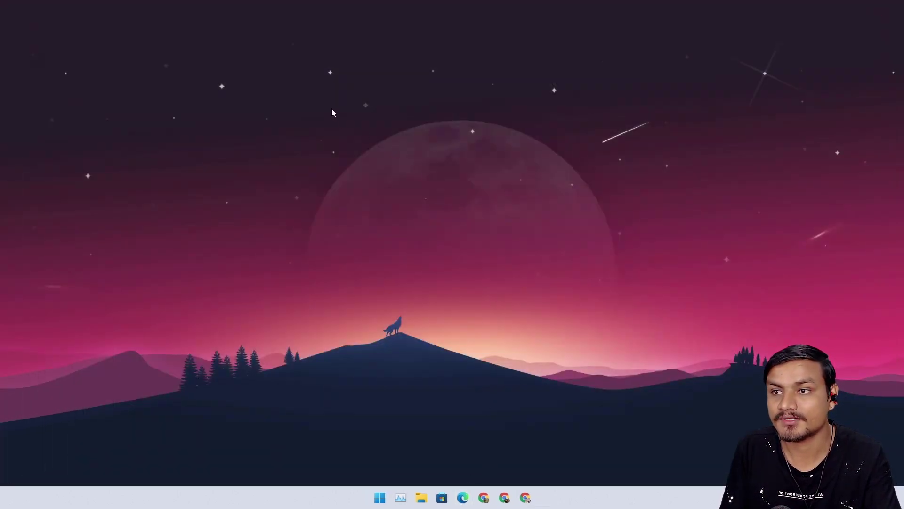
left_click(462, 497)
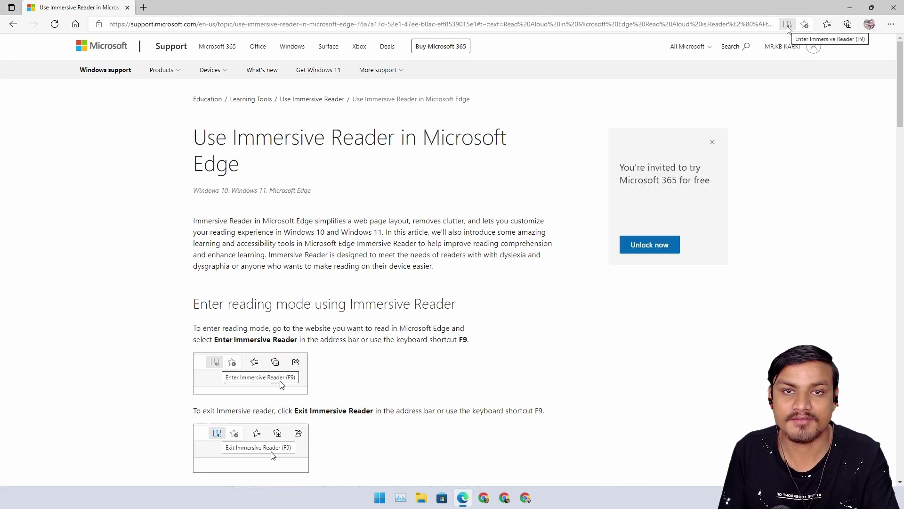
left_click(787, 25)
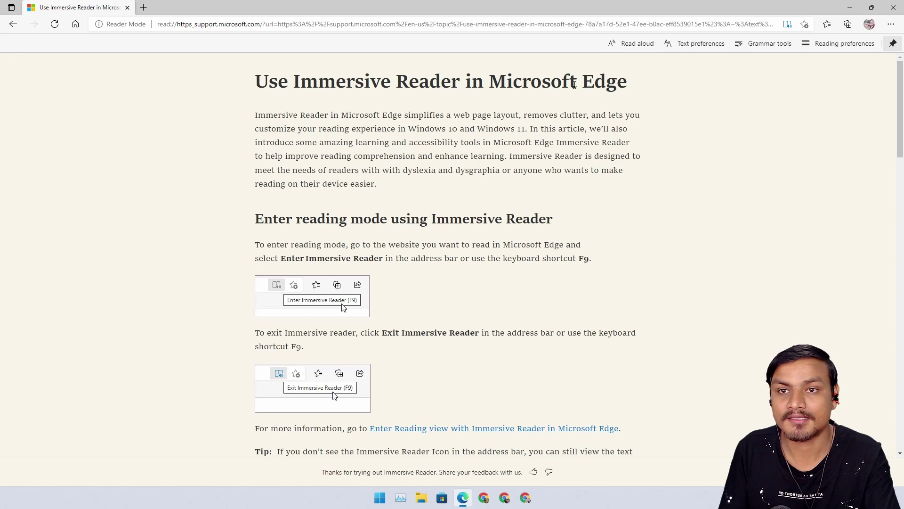
left_click(615, 46)
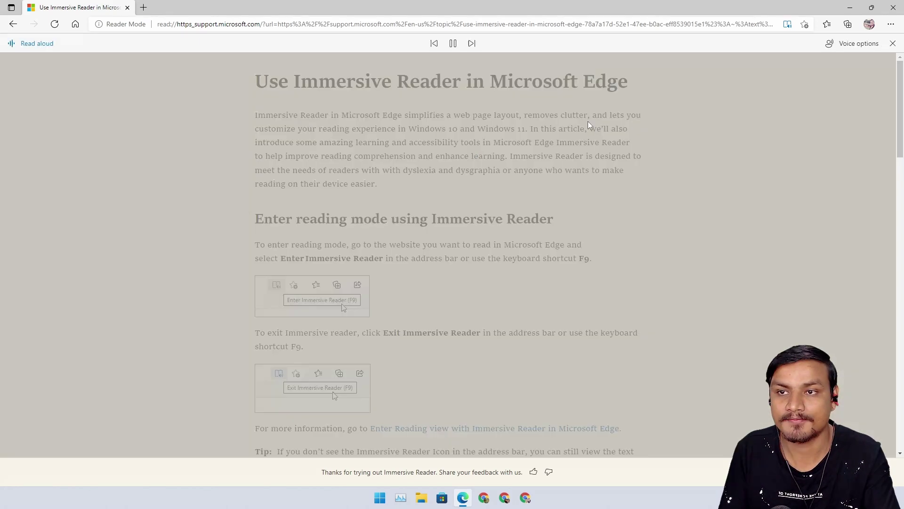
left_click(453, 43)
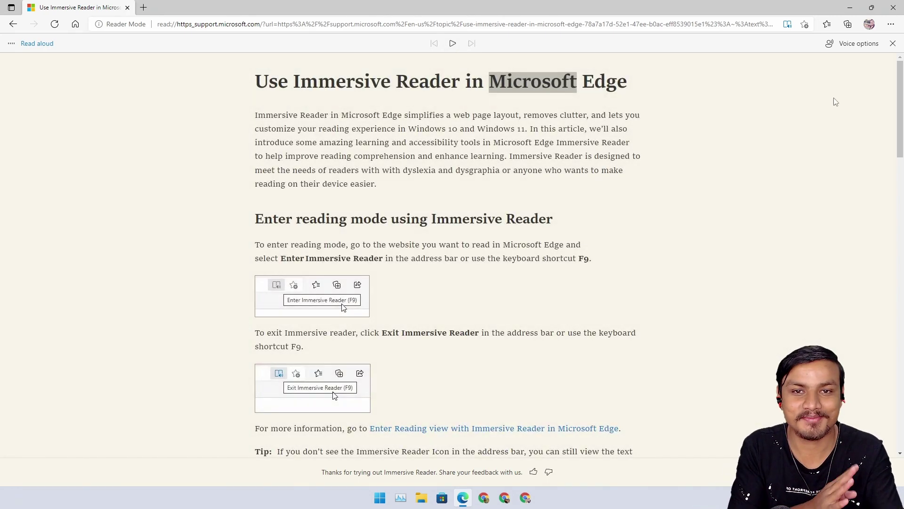
left_click(853, 43)
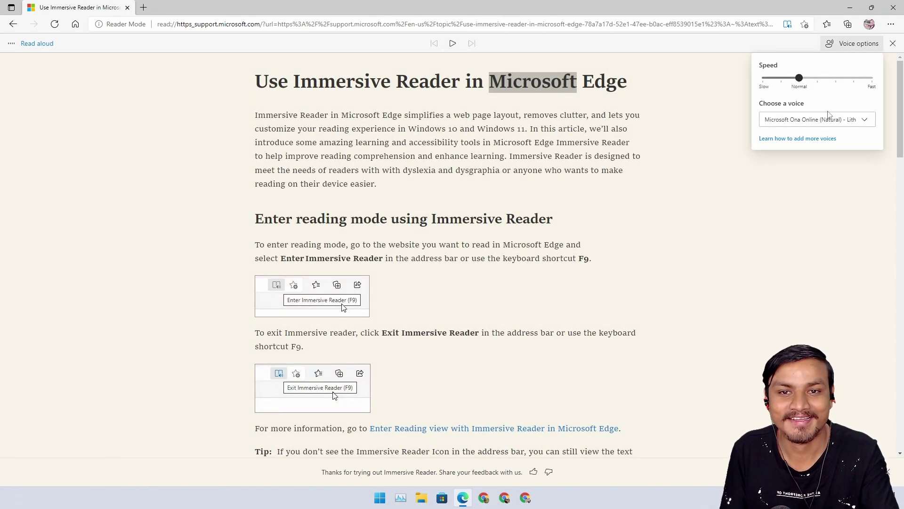
left_click(855, 48)
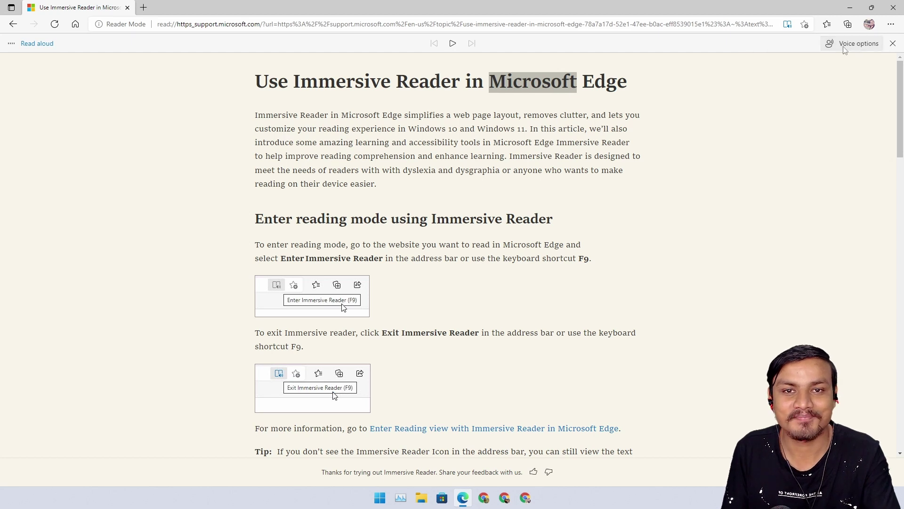
left_click(845, 47)
Step: Choose Microsoft Jenny Online (Natural) - English (United States) and start reading the page aloud
left_click(813, 122)
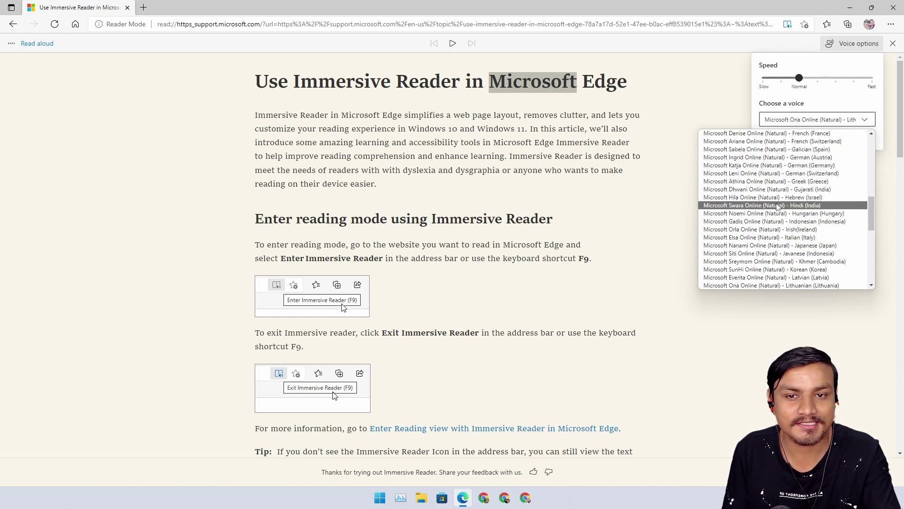
scroll(780, 208, "up", 4)
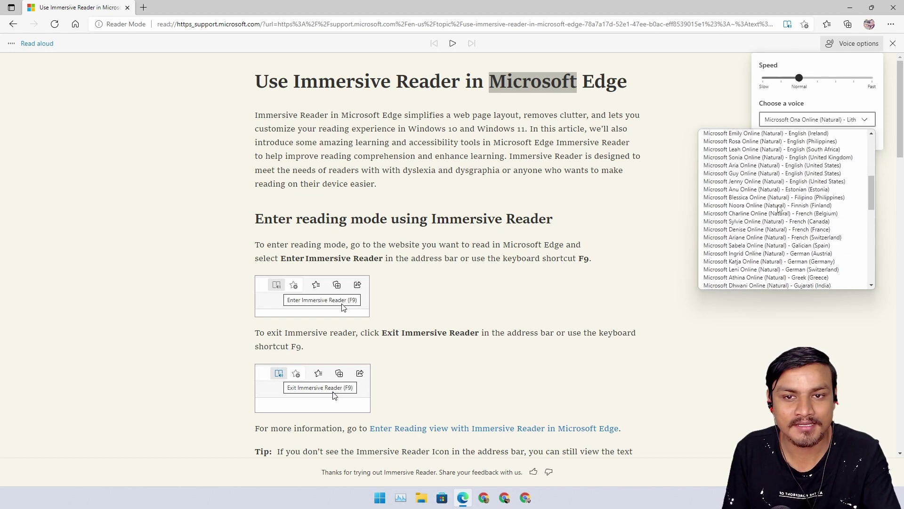
left_click(787, 183)
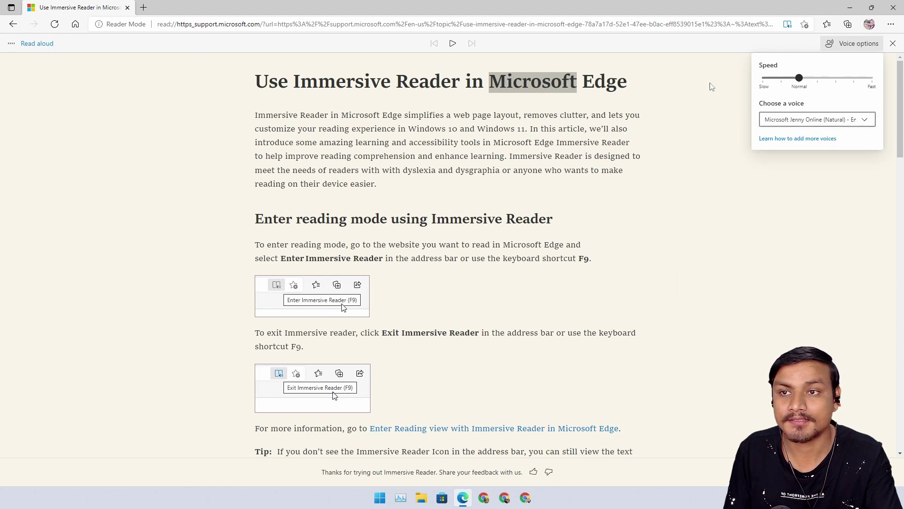
left_click(453, 43)
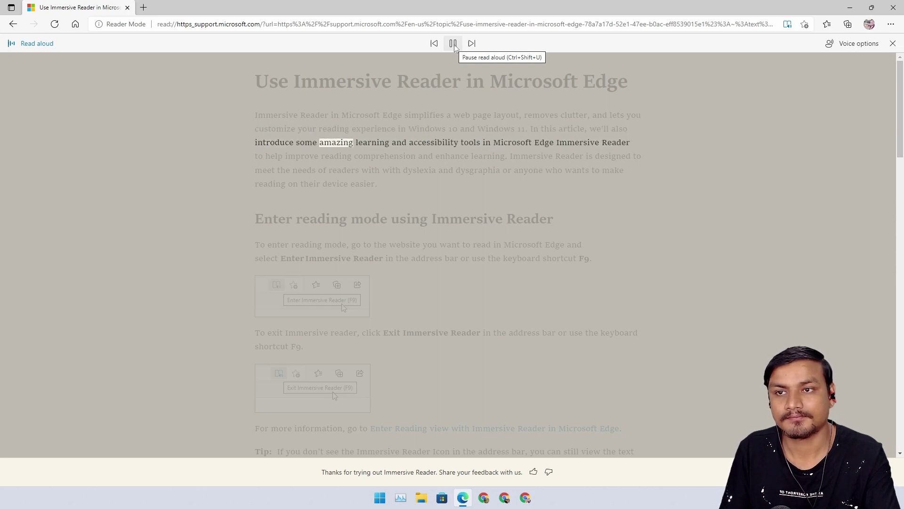
Step: Pause reading, select Microsoft Zira - English (United States), play a short sample, then pause
left_click(454, 44)
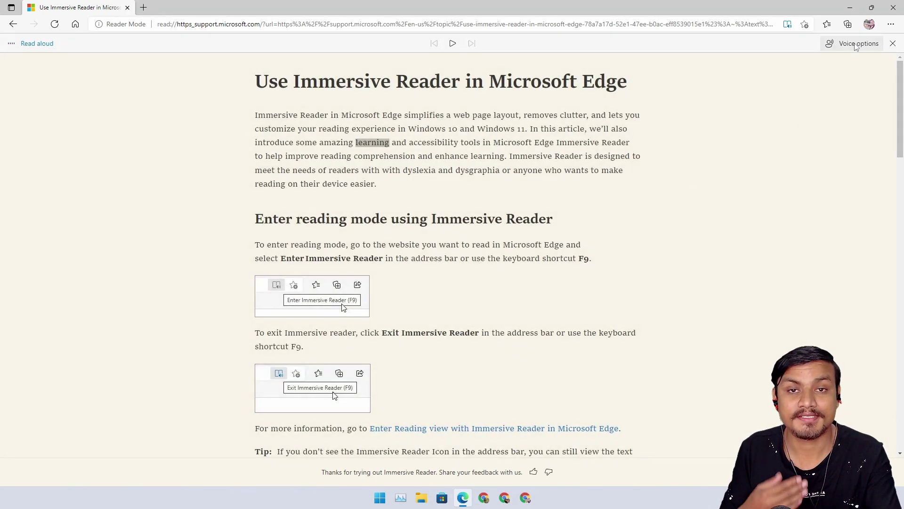
left_click(856, 46)
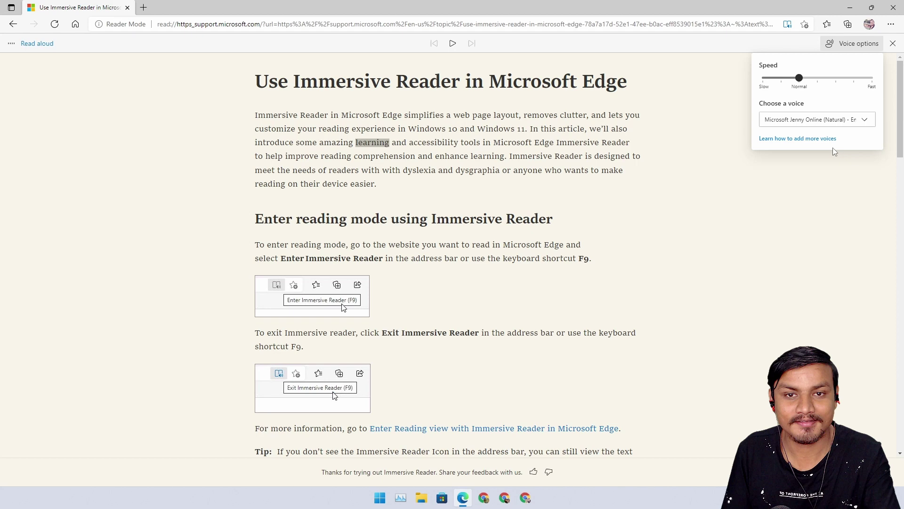
left_click(825, 120)
scroll(801, 272, "up", 2)
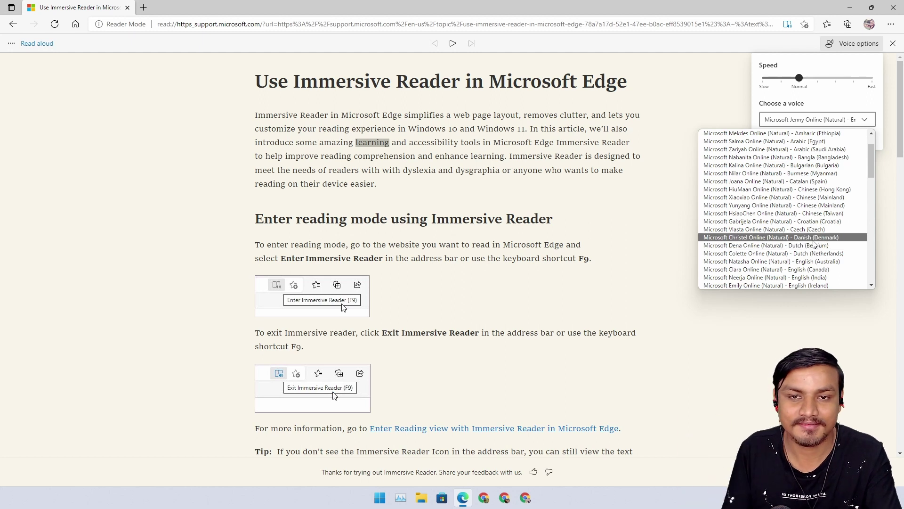
scroll(808, 220, "up", 1)
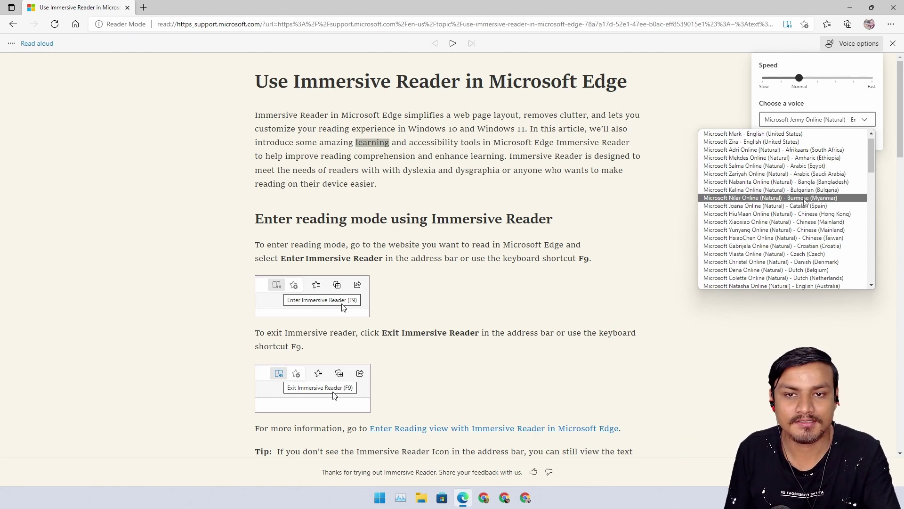
scroll(805, 200, "up", 1)
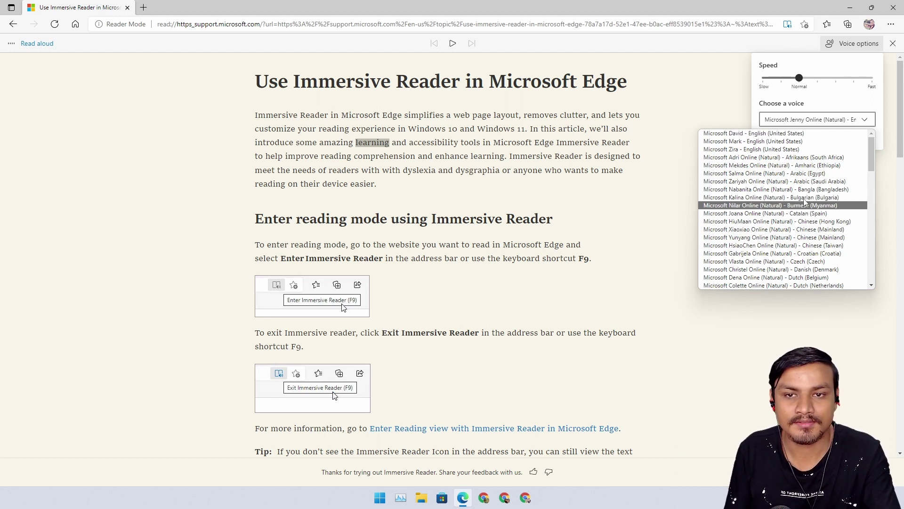
left_click(788, 149)
left_click(452, 43)
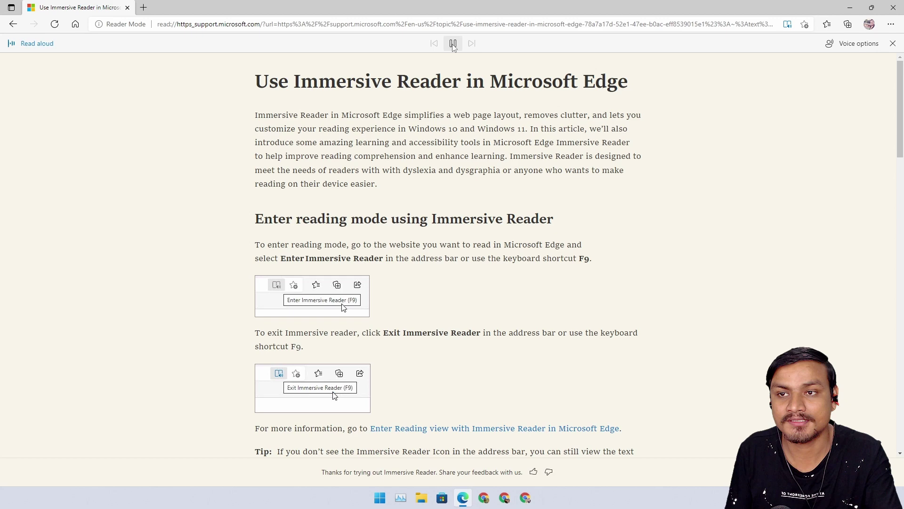
left_click(453, 43)
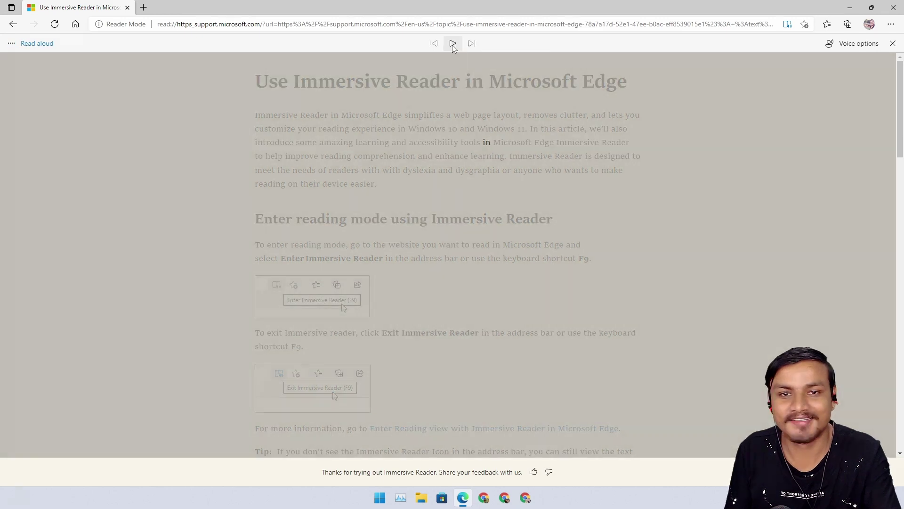
Step: Select Microsoft Natasha Online (Natural) - English (Australia), play the opening paragraph, pause, and reopen the voice list
left_click(850, 45)
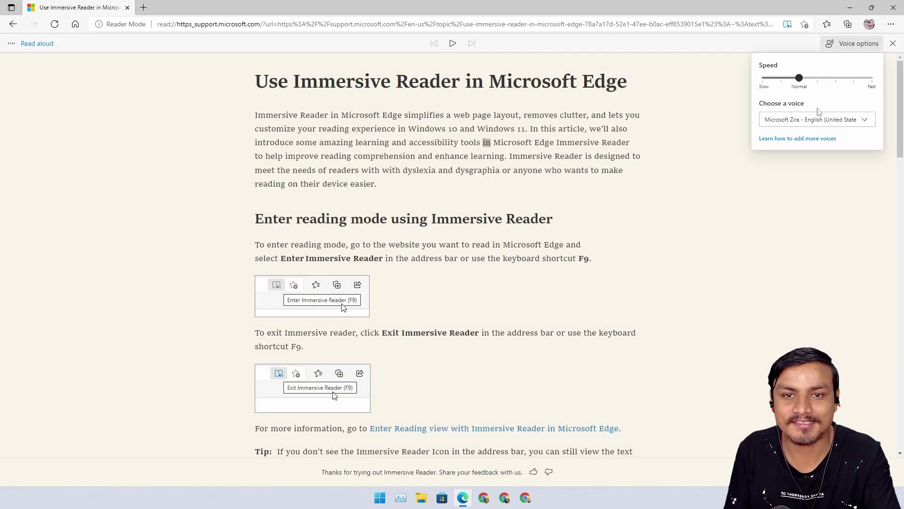
left_click(814, 120)
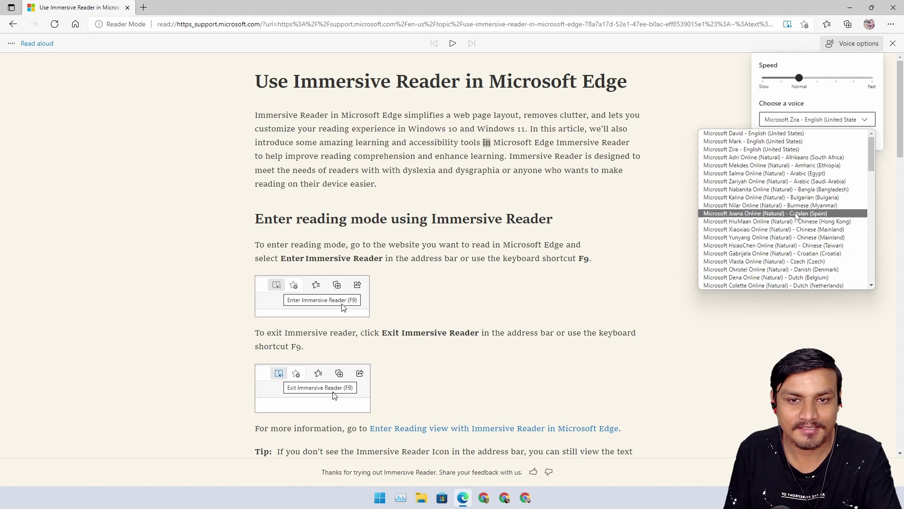
scroll(790, 237, "down", 5)
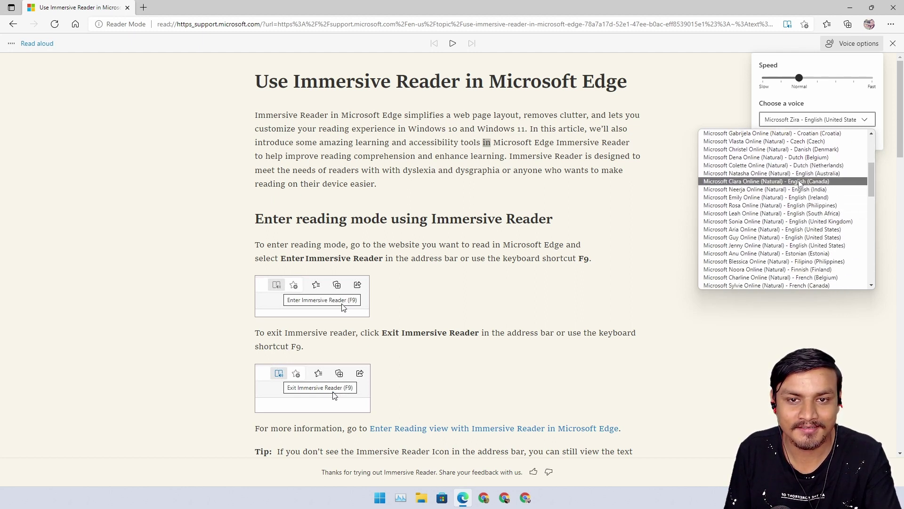
left_click(796, 173)
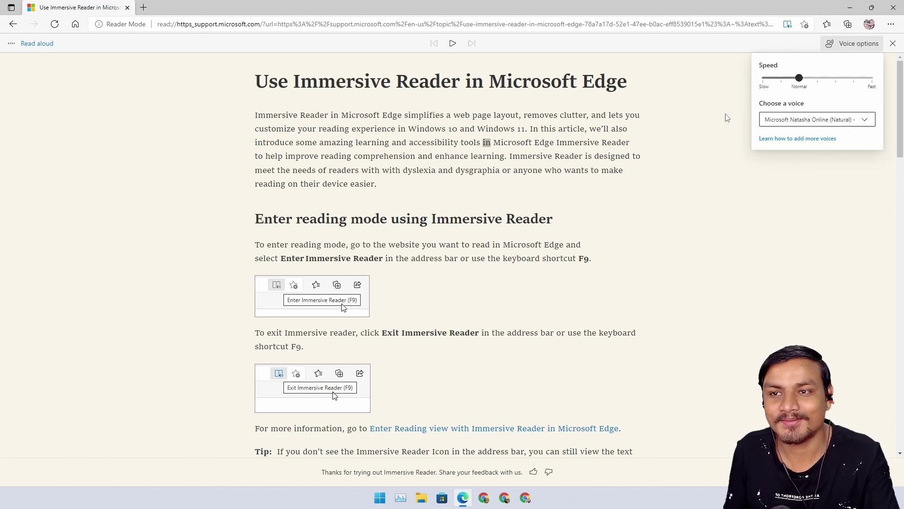
left_click(455, 43)
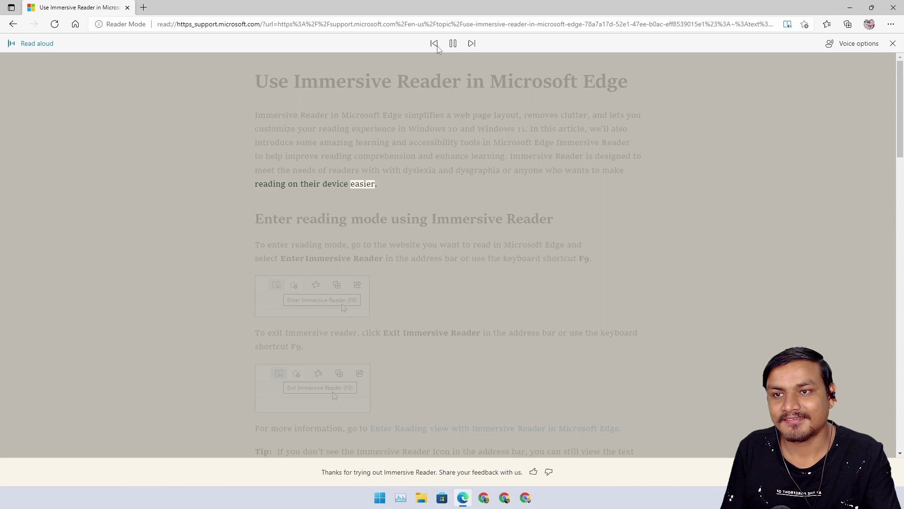
left_click(453, 44)
left_click(853, 44)
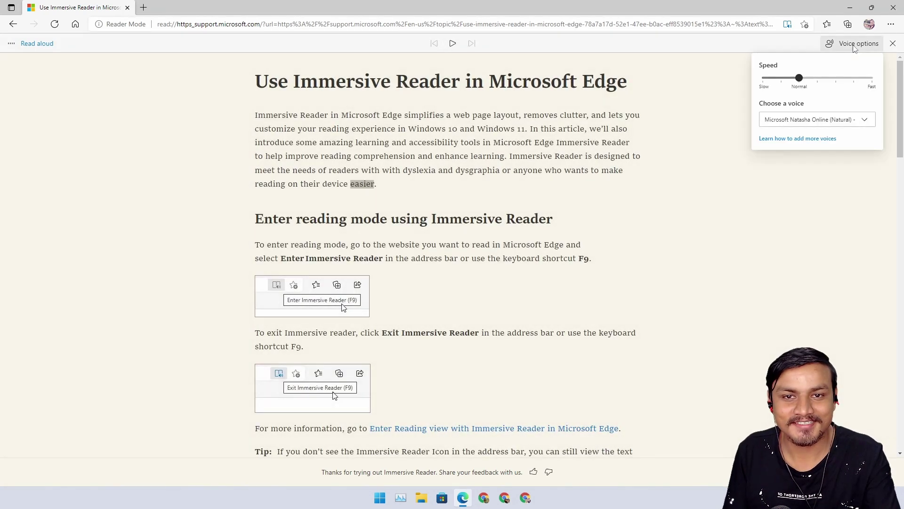
left_click(831, 121)
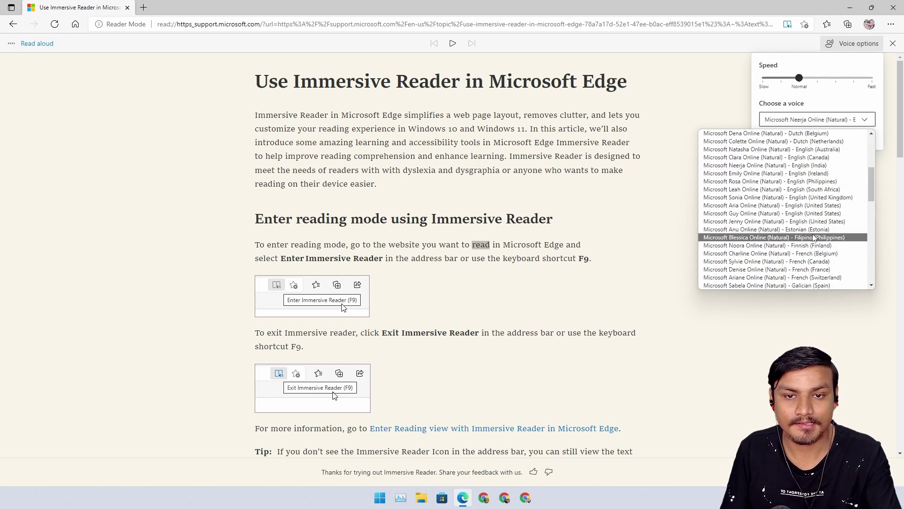
Step: Pick Microsoft Blessica Online (Natural) - Filipino (Philippines) and play the page aloud
scroll(815, 238, "down", 2)
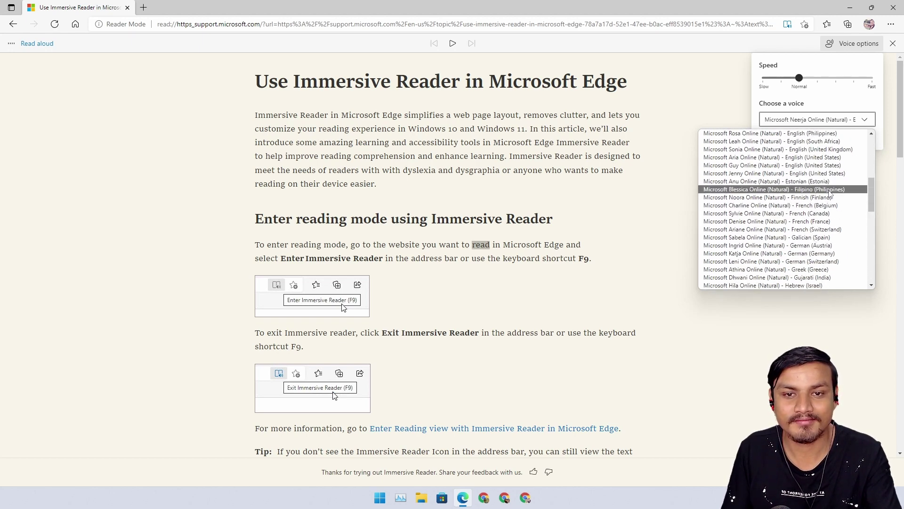
left_click(829, 190)
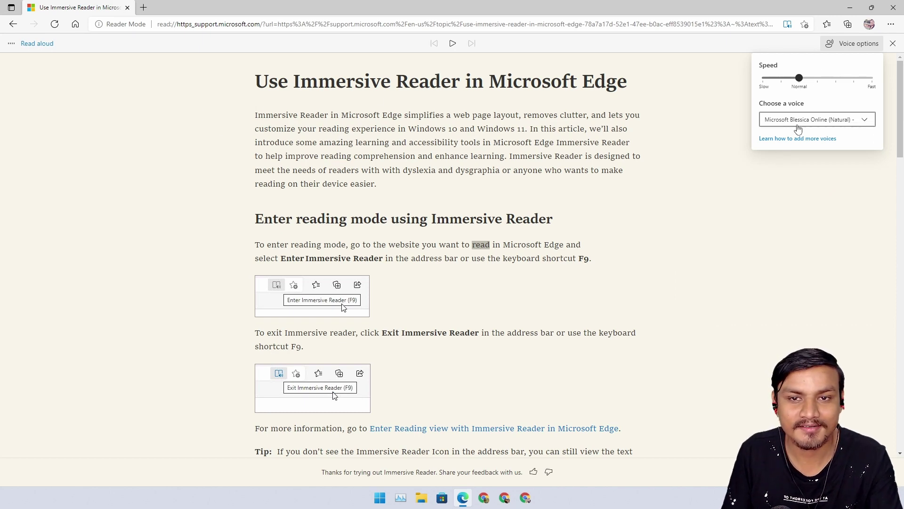
left_click(453, 44)
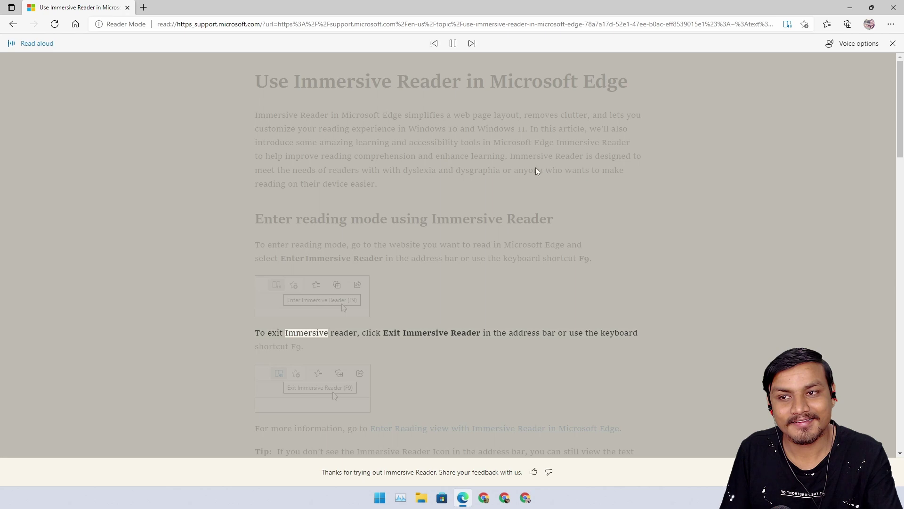
Step: Pause reading, choose Microsoft Salome Online (Natural) - Spanish (Colombia), and resume reading aloud
left_click(453, 44)
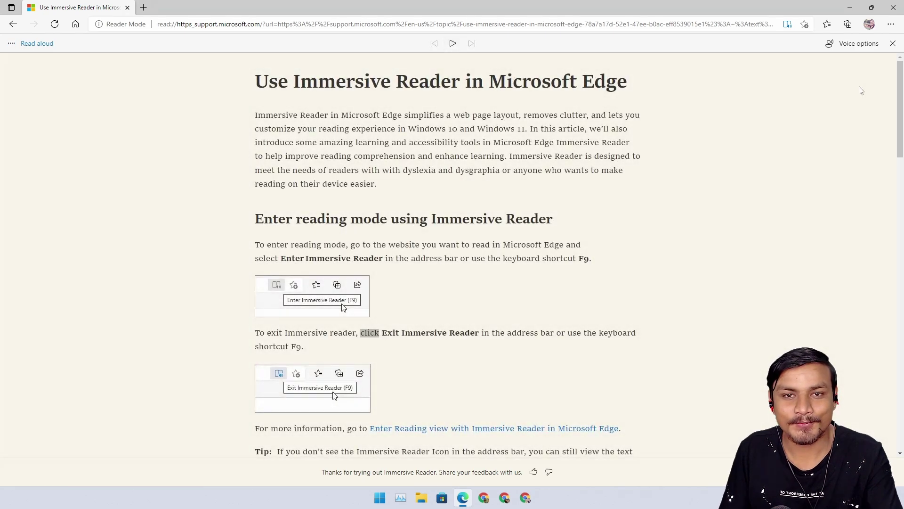
left_click(854, 47)
left_click(829, 119)
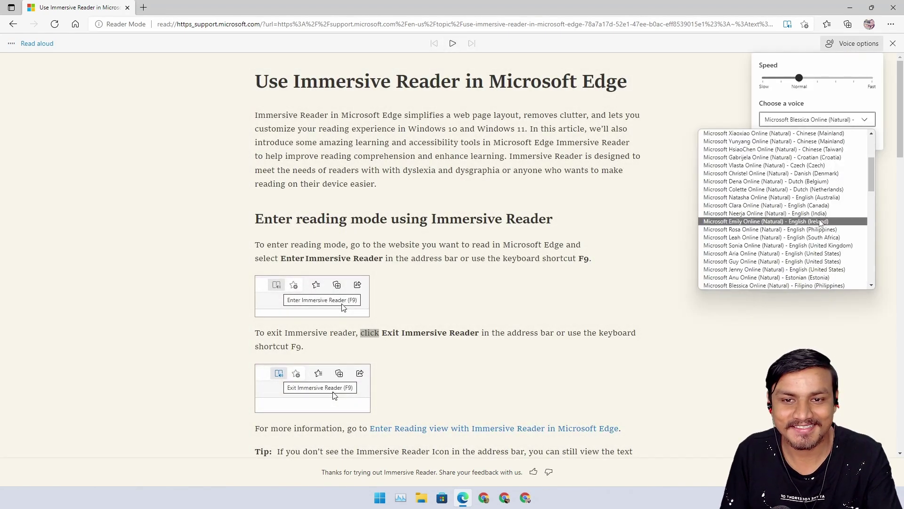
scroll(807, 256, "down", 3)
scroll(809, 258, "down", 3)
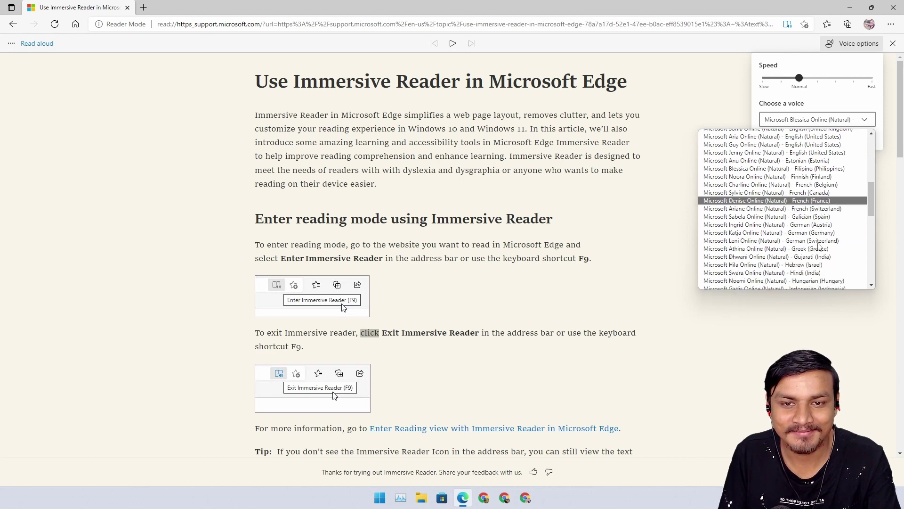
scroll(809, 261, "down", 2)
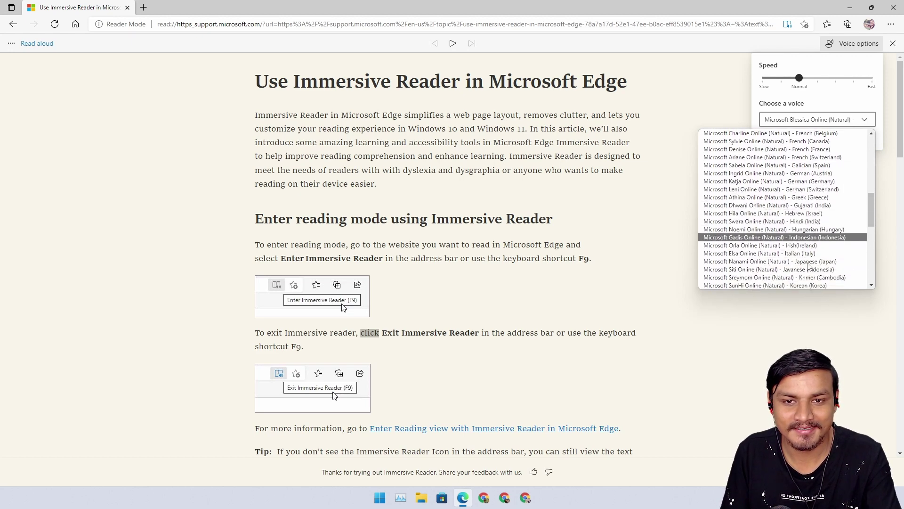
scroll(808, 231, "down", 1)
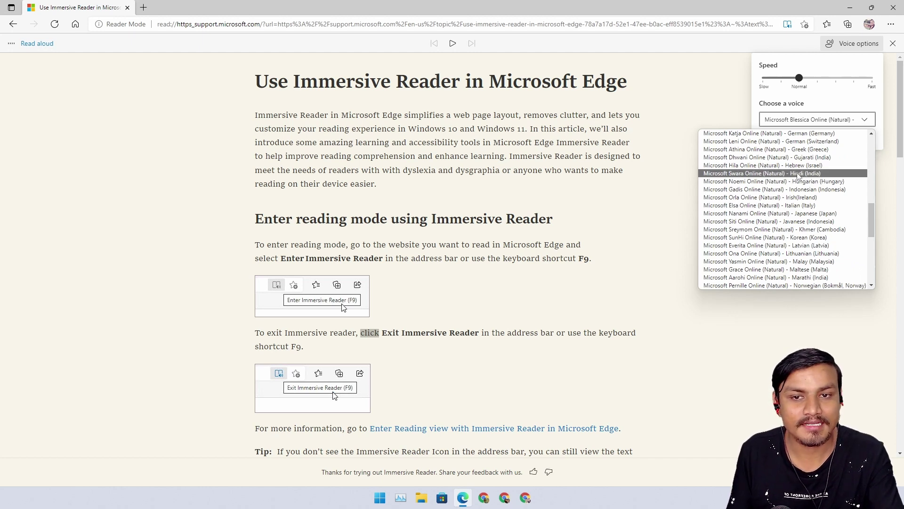
scroll(786, 235, "down", 2)
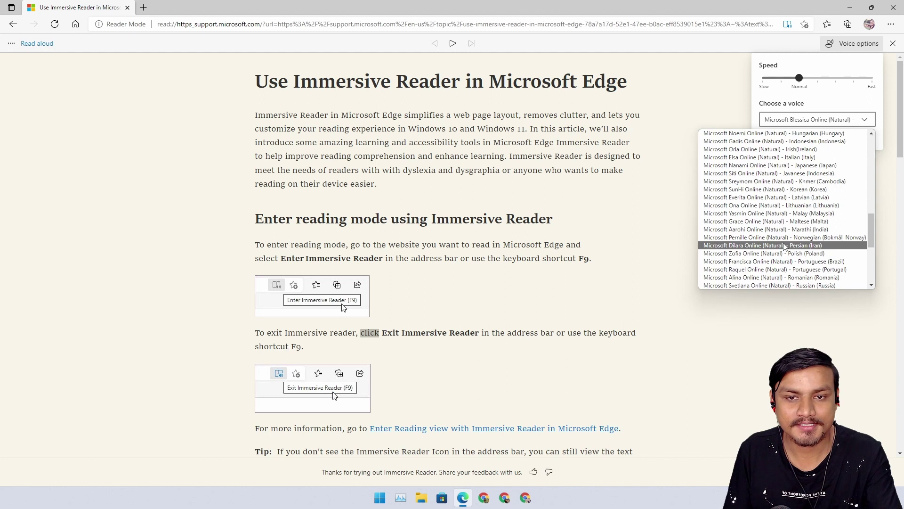
scroll(784, 245, "down", 4)
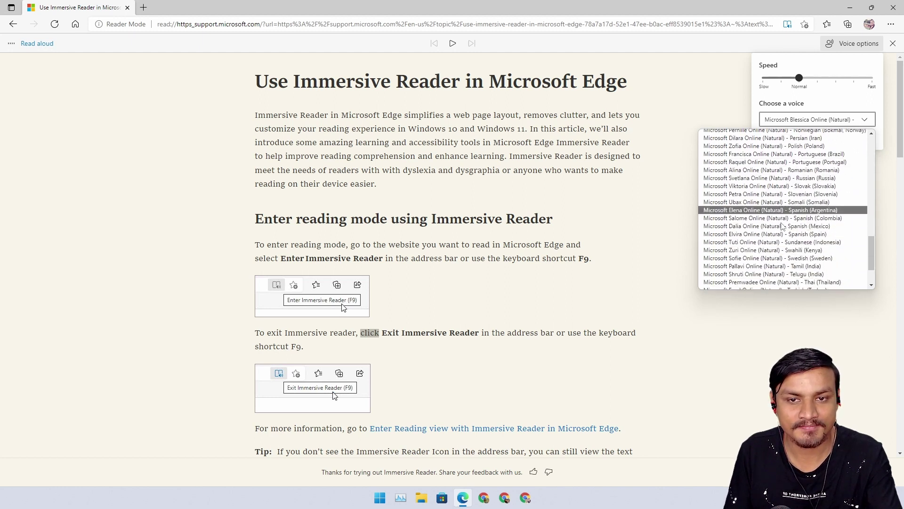
scroll(783, 227, "down", 2)
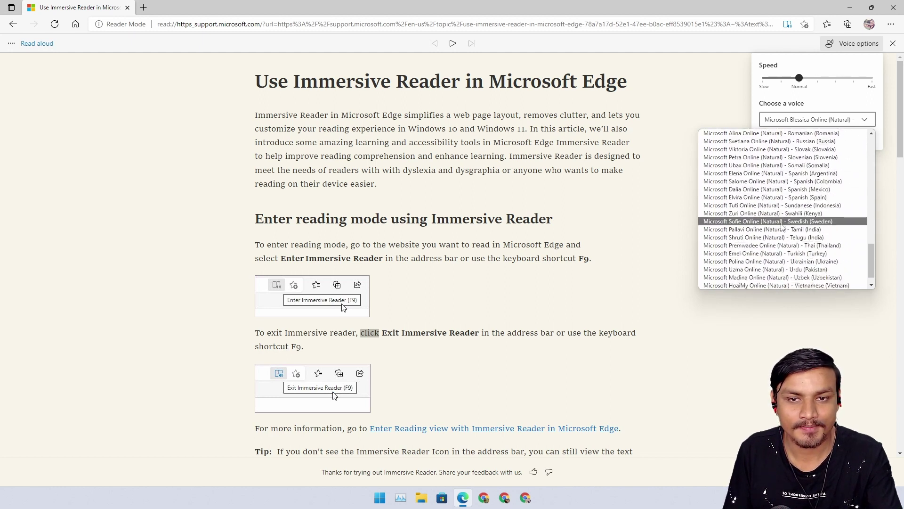
left_click(805, 182)
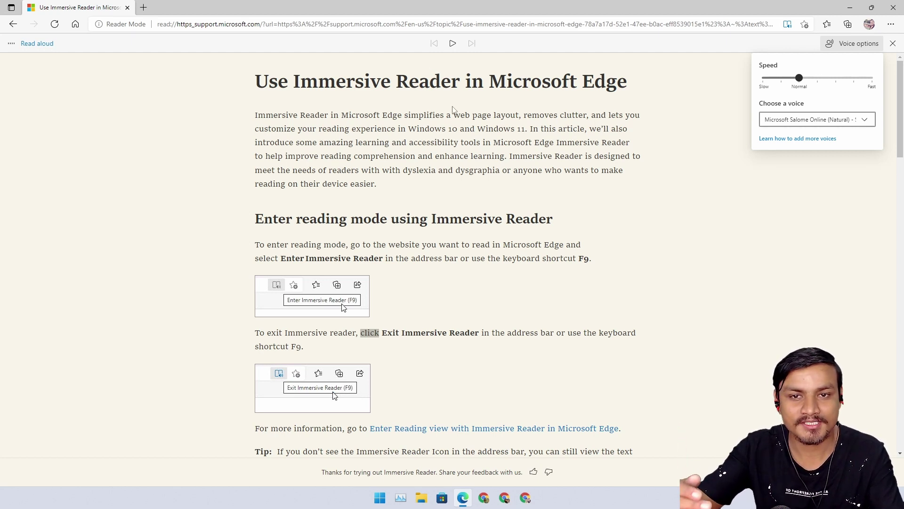
left_click(453, 44)
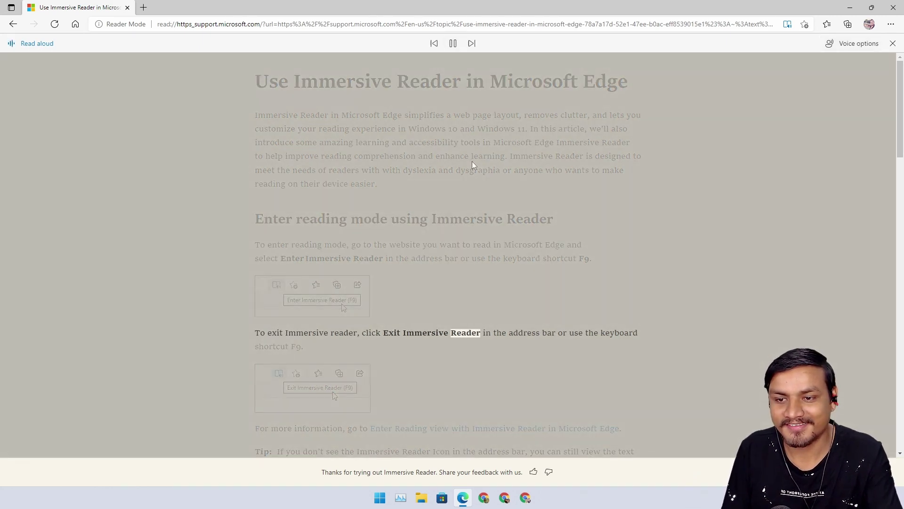
Step: Switch to Microsoft Adri Online (Natural) - Afrikaans, play briefly to 'For more information', then pause
left_click(453, 43)
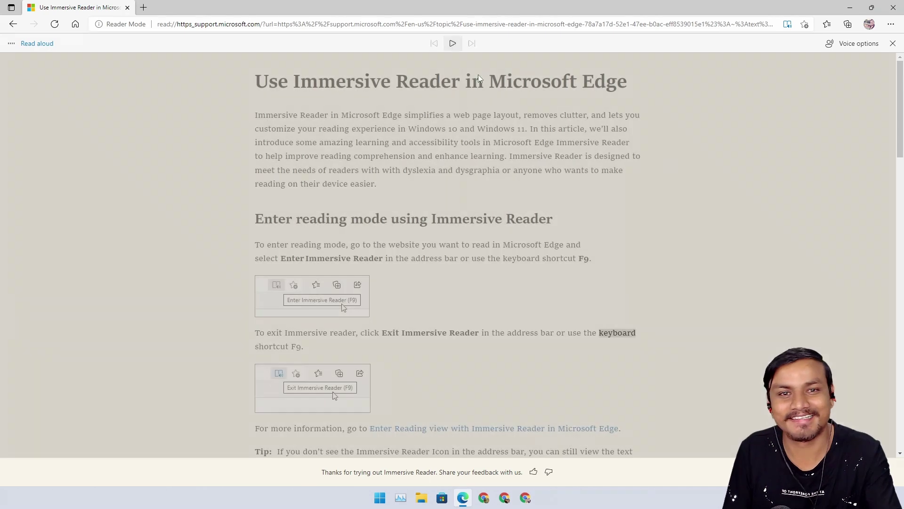
left_click(853, 43)
left_click(850, 126)
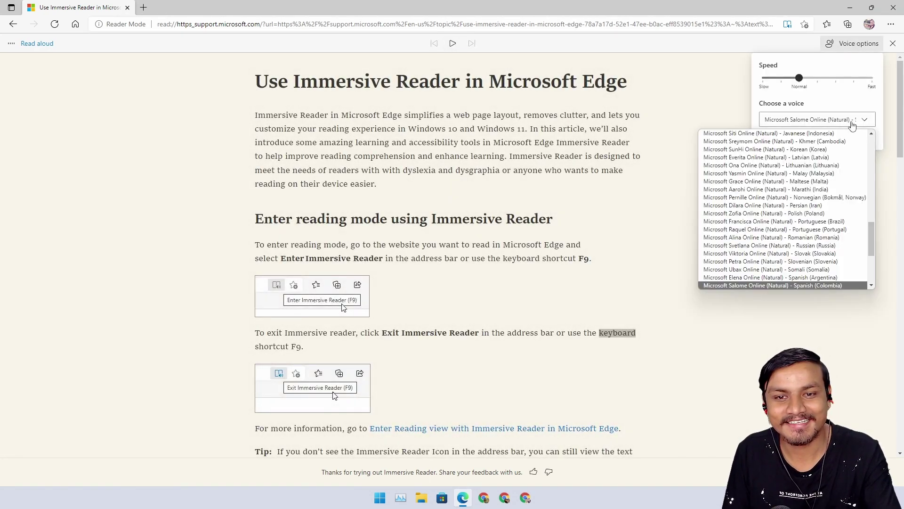
scroll(815, 258, "down", 5)
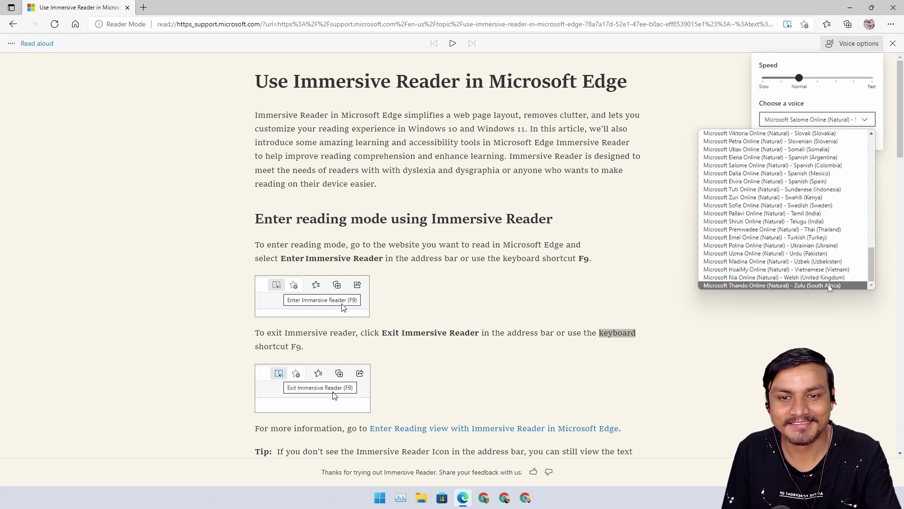
left_click_drag(872, 251, 879, 141)
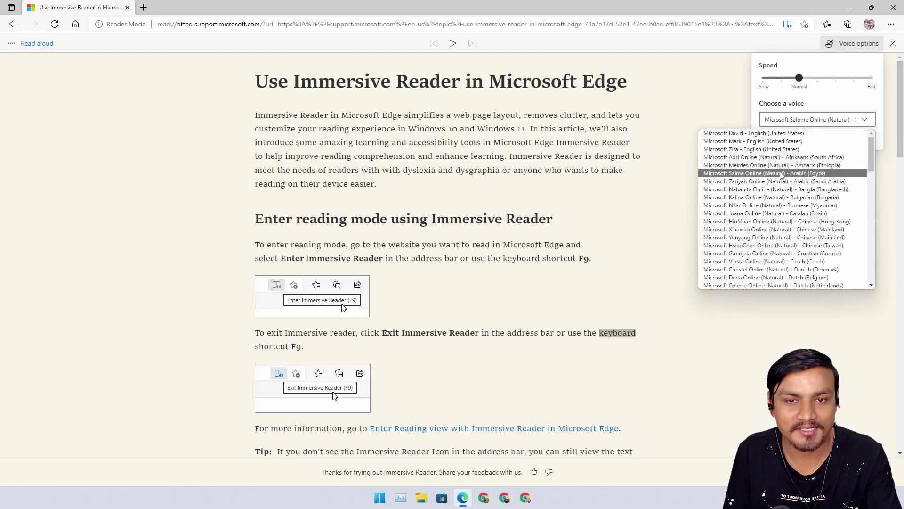
left_click(776, 159)
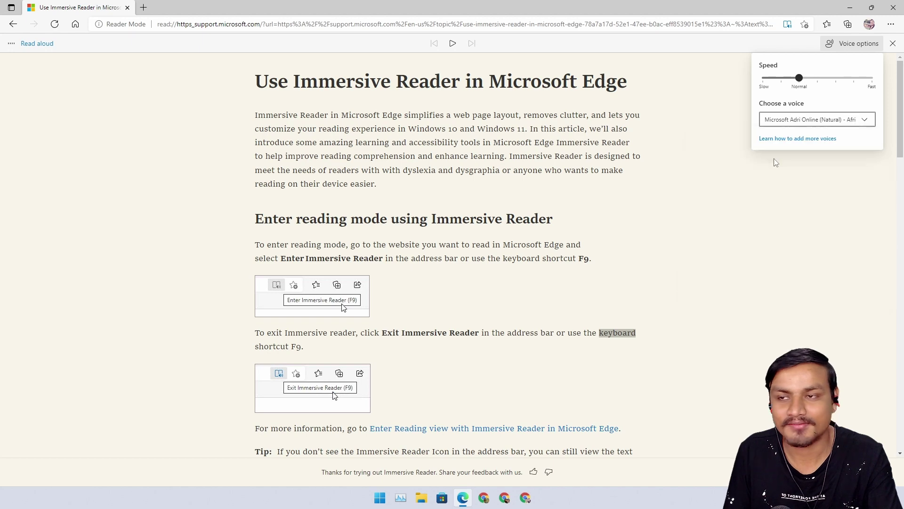
left_click(453, 43)
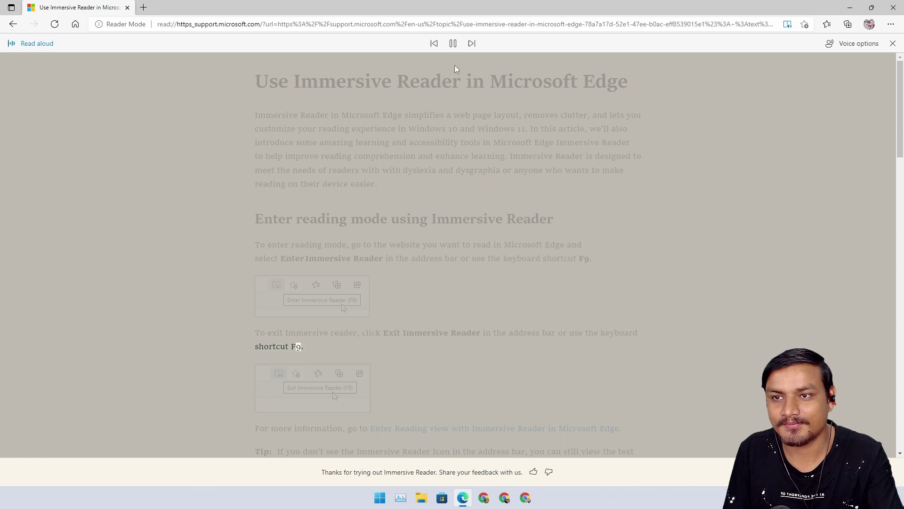
left_click(453, 43)
Step: Select Microsoft HiuMaan Online (Natural) - Chinese (Hong Kong), read into the Tip paragraph, then pause
left_click(854, 43)
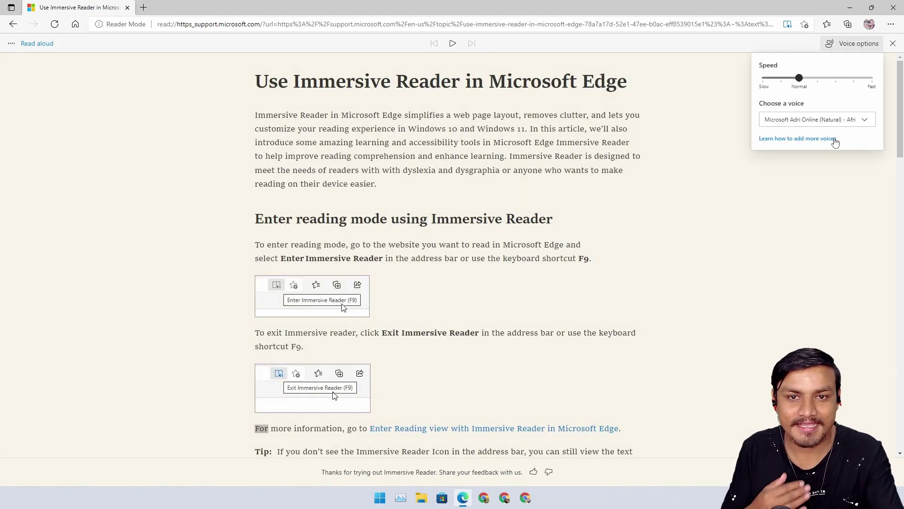
left_click(853, 120)
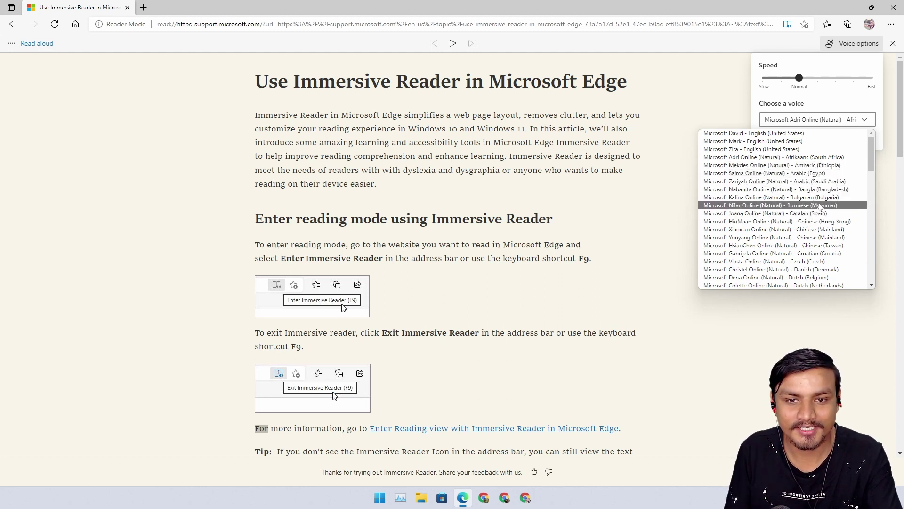
left_click(807, 221)
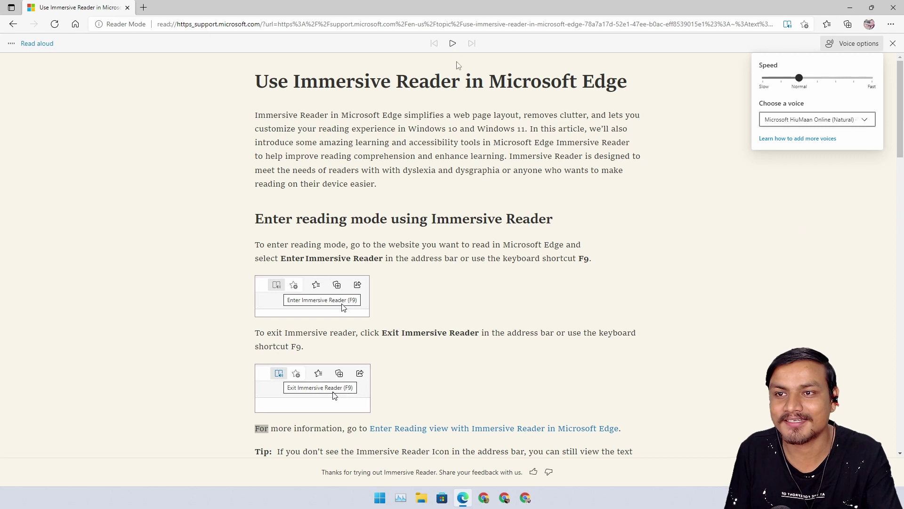
left_click(453, 44)
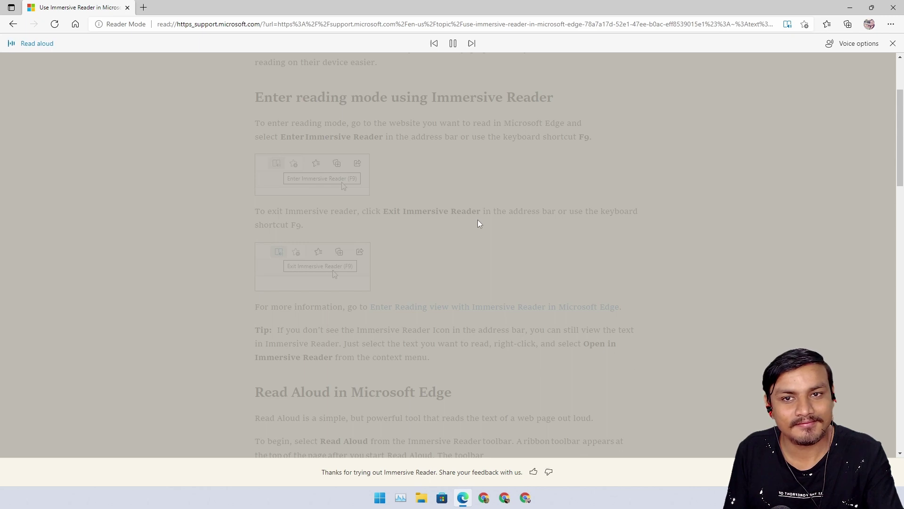
left_click(454, 47)
Step: Pick Microsoft Guy Online (Natural) - English (United States) and play the 'Enter reading mode' sentence
left_click(854, 43)
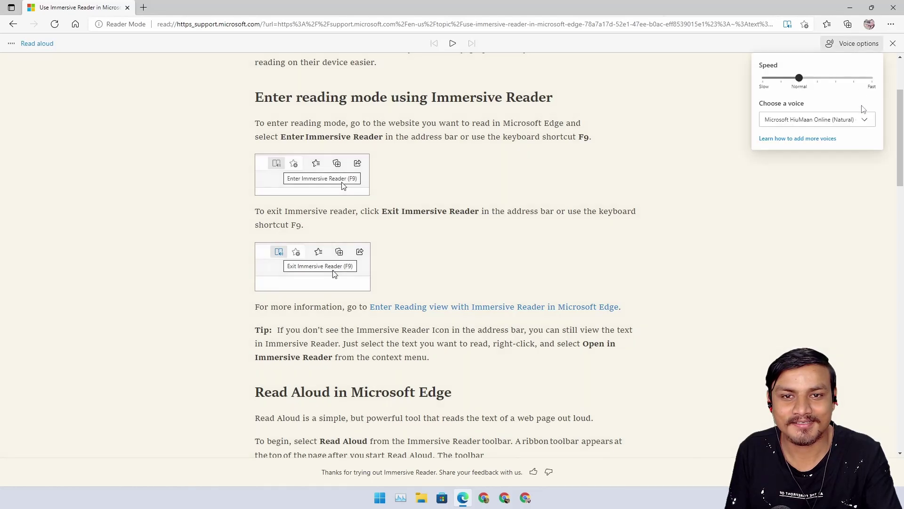
left_click(863, 120)
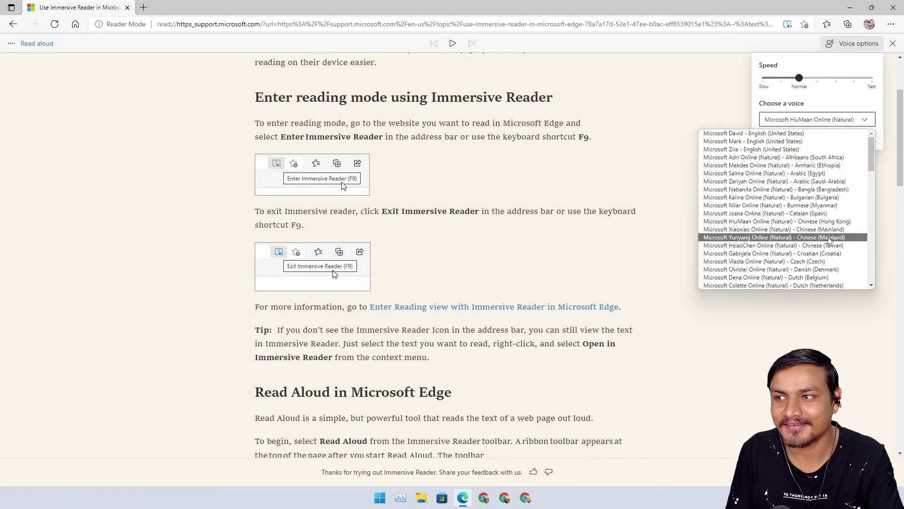
scroll(830, 238, "down", 2)
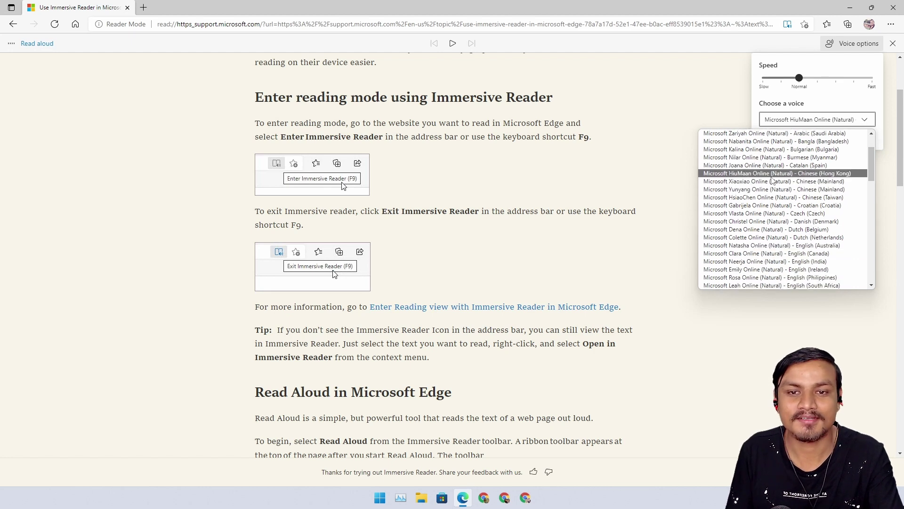
scroll(798, 242, "down", 2)
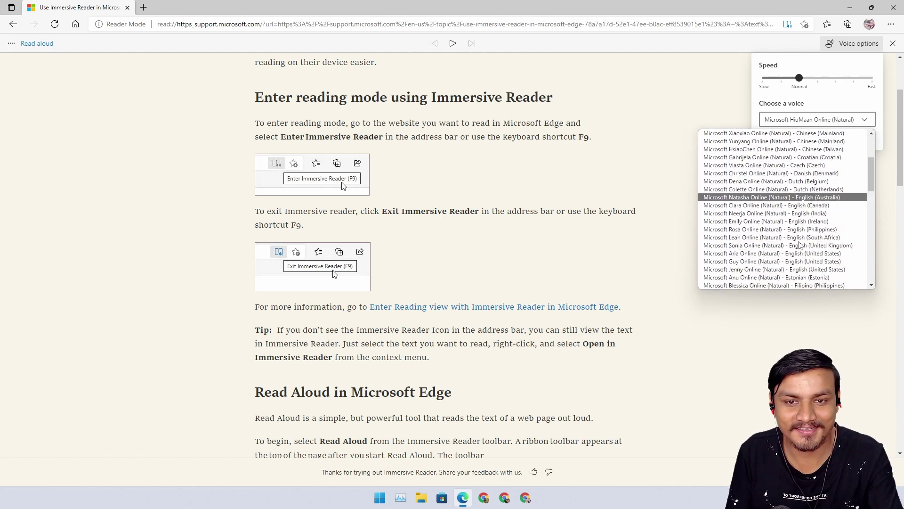
scroll(799, 236, "down", 1)
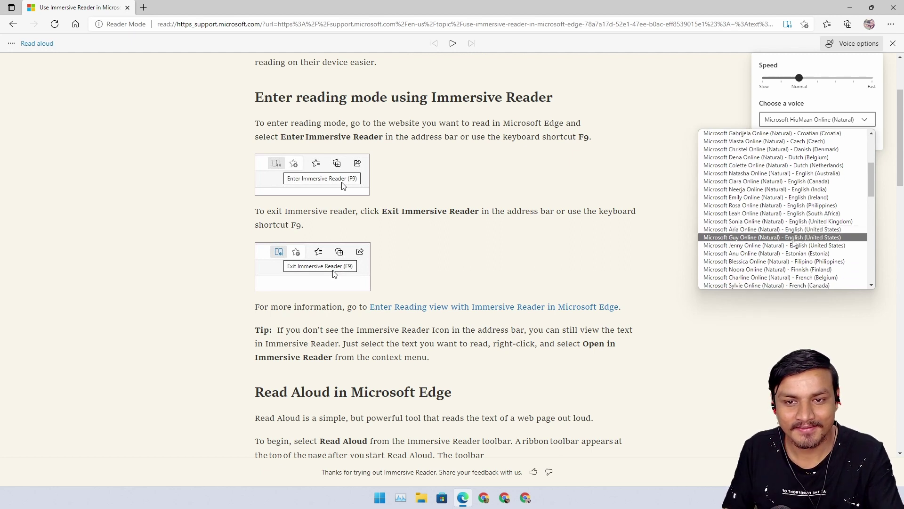
left_click(789, 238)
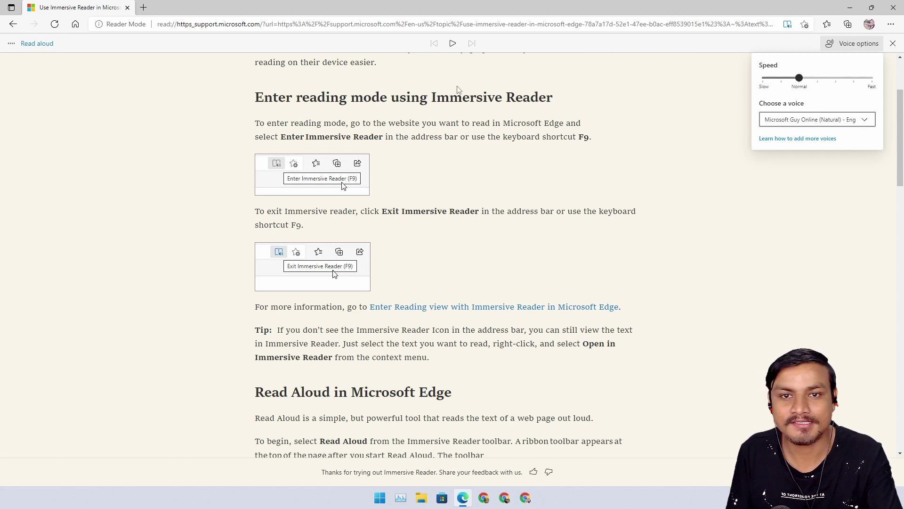
left_click(453, 43)
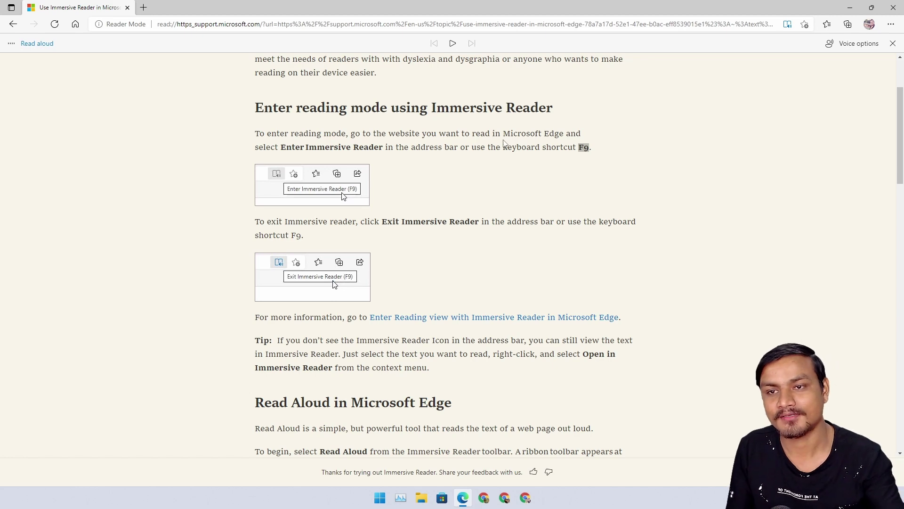
scroll(732, 217, "up", 3)
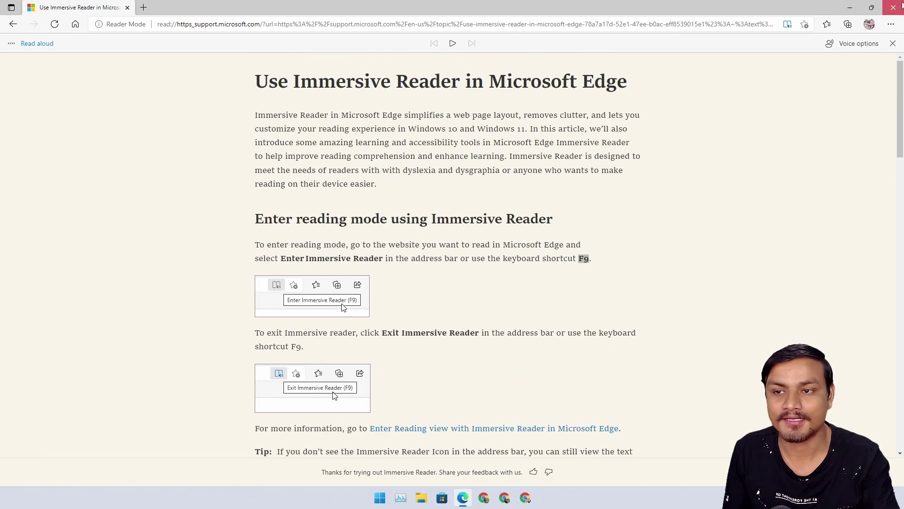
Step: Minimize the Edge window to show the desktop wallpaper
left_click(857, 6)
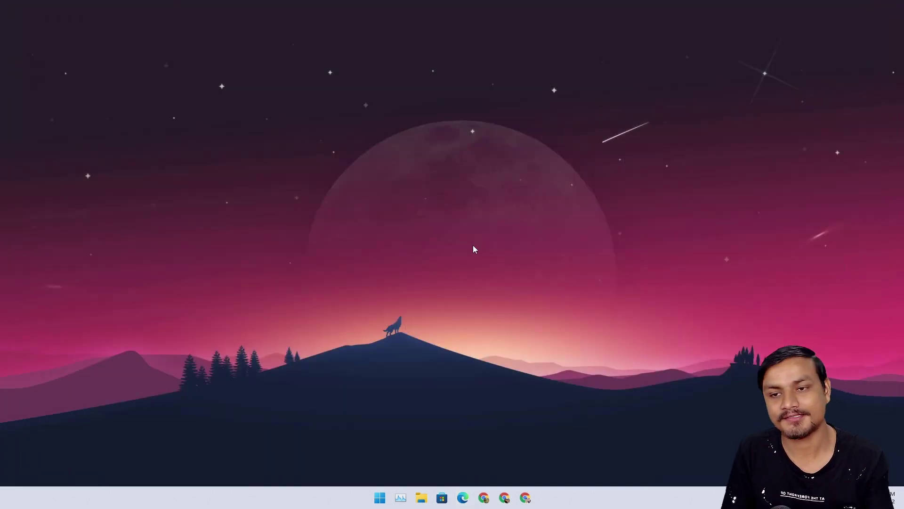